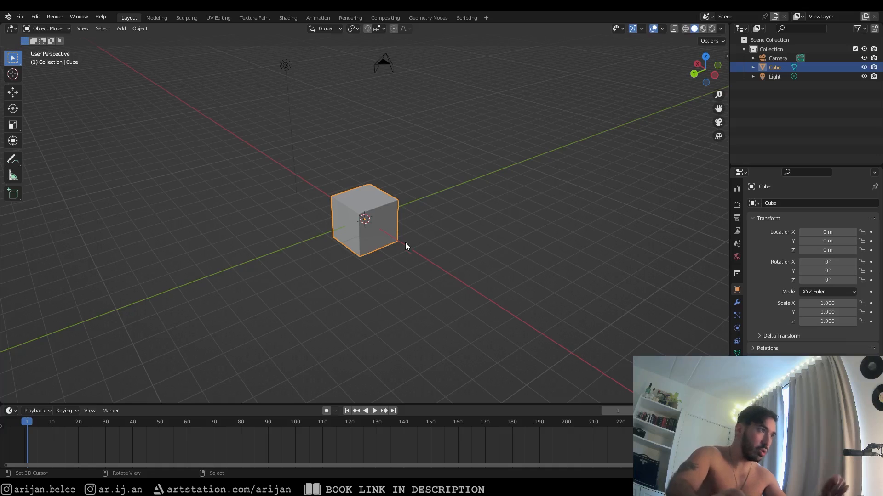
# - Add a cylinder at the default cube's centre and scale it down uniformly to about 0.79
pyautogui.scroll(4, 405, 242)
pyautogui.scroll(-3, 382, 235)
pyautogui.moveTo(368, 217); pyautogui.dragTo(376, 221, button='middle')
pyautogui.scroll(2, 369, 215)
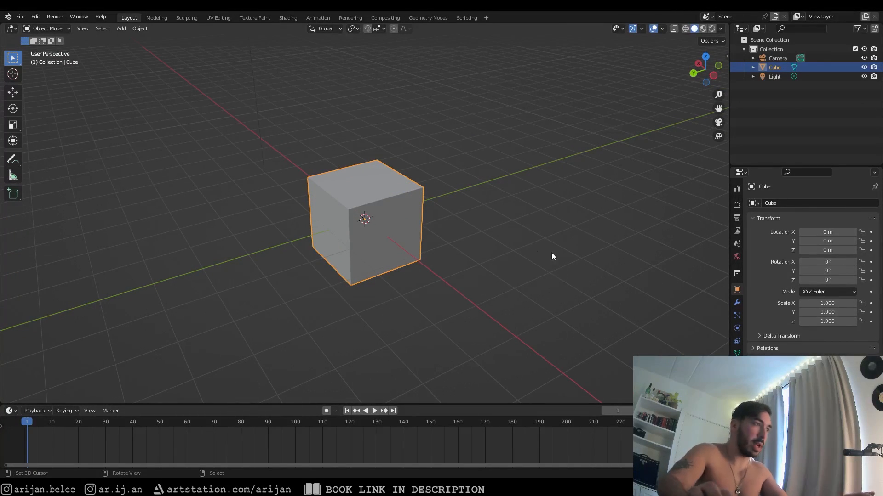
pyautogui.moveTo(397, 169); pyautogui.dragTo(391, 227, button='middle')
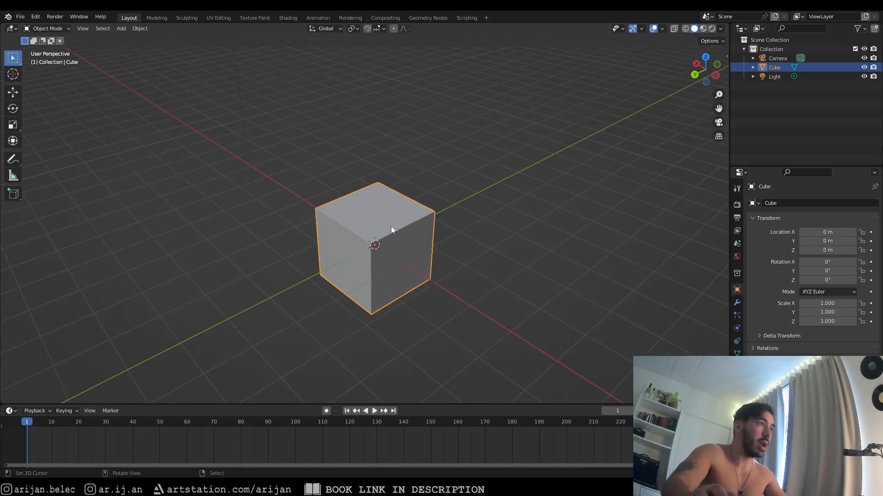
pyautogui.hotkey('shift', 'a')
pyautogui.moveTo(376, 200)
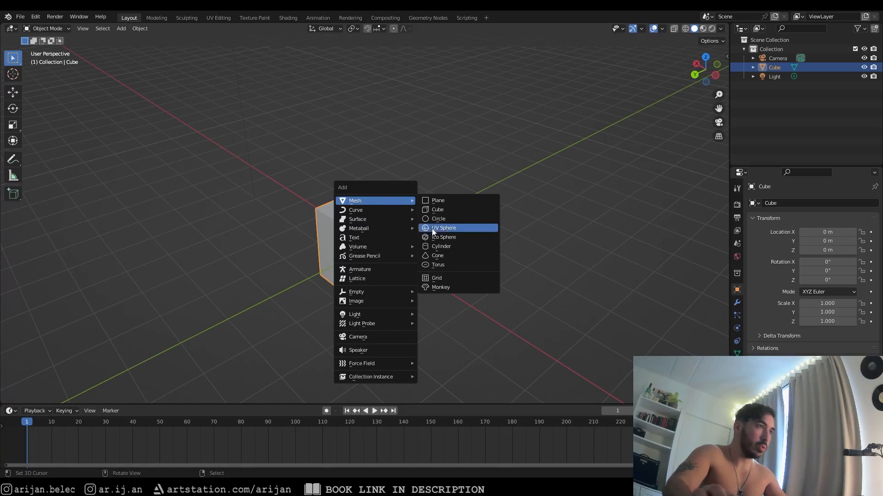
pyautogui.click(437, 246)
pyautogui.press('s')
pyautogui.click(416, 291)
pyautogui.scroll(4, 412, 286)
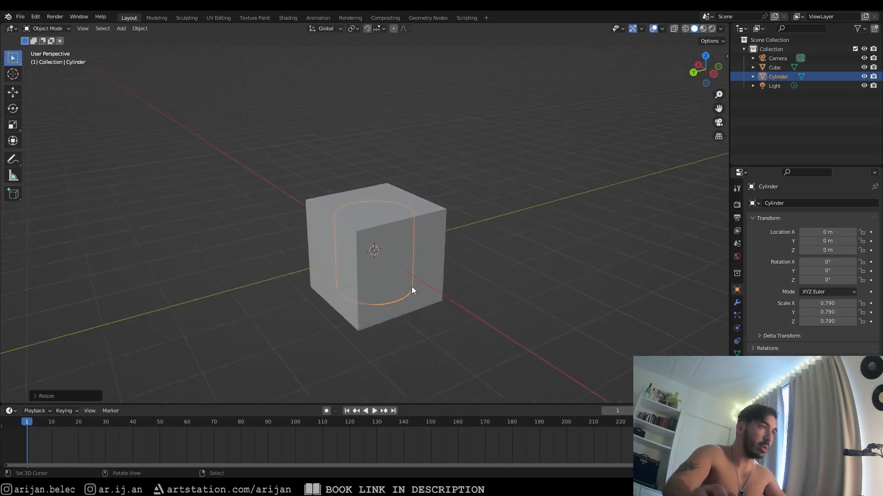
# - Raise the cylinder along the Z axis until only its lower part overlaps the cube's top
pyautogui.press('g')
pyautogui.press('z')
pyautogui.click(382, 216)
pyautogui.moveTo(382, 224); pyautogui.dragTo(422, 254, button='middle')
# - Add a Boolean modifier to the cube in Difference mode with the Cylinder as its object
pyautogui.click(423, 255)
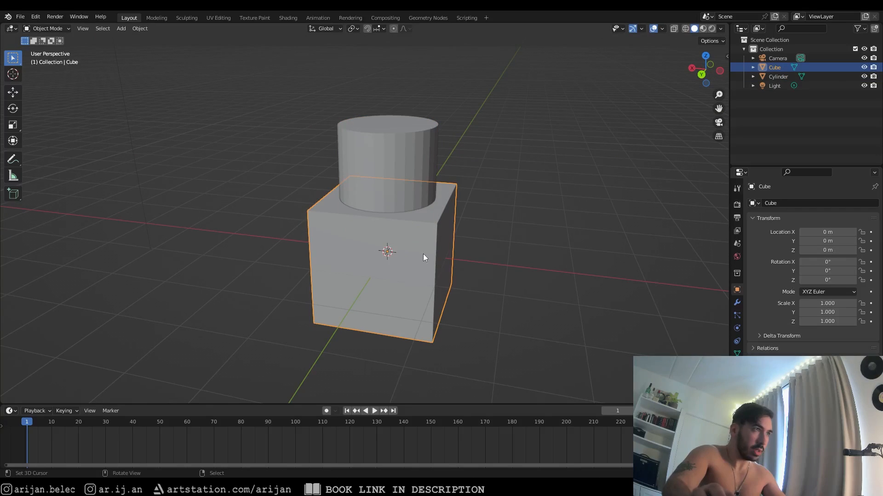
pyautogui.click(737, 303)
pyautogui.click(763, 203)
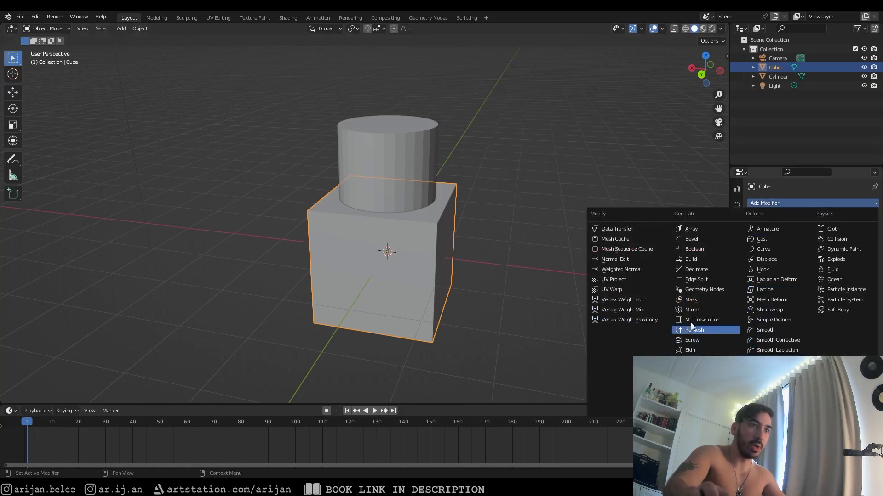
pyautogui.click(690, 248)
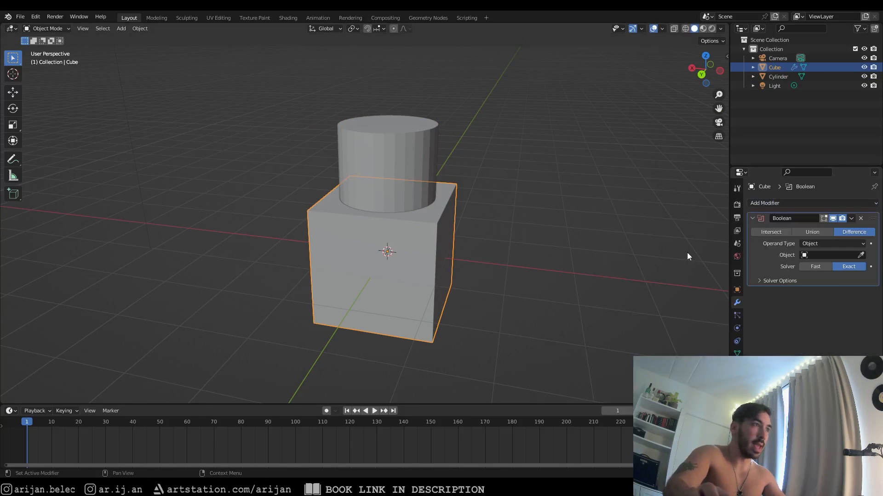
pyautogui.click(811, 252)
pyautogui.click(812, 269)
# - Check the overlap in wireframe shading, apply the cube's Boolean modifier and delete the cylinder
pyautogui.hotkey('shift', 'z')
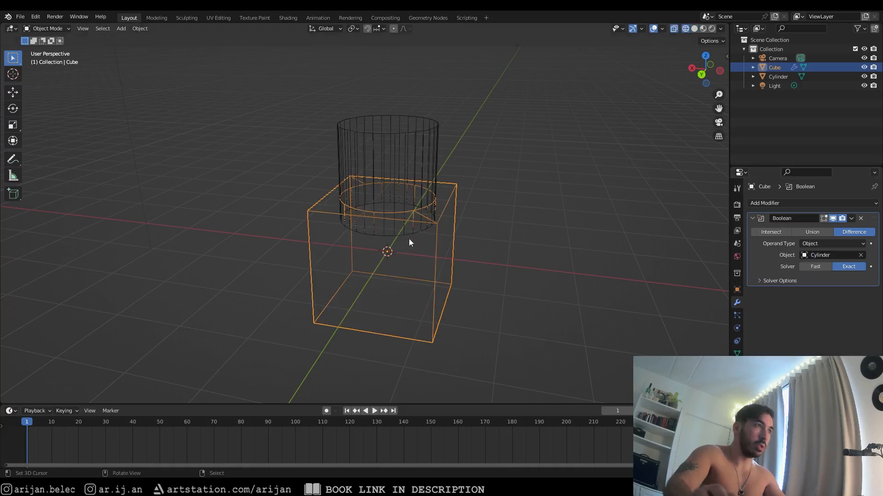
pyautogui.hotkey('shift', 'z')
pyautogui.hotkey('ctrl', 'a')
pyautogui.click(425, 184)
pyautogui.press('Delete')
pyautogui.click(425, 182)
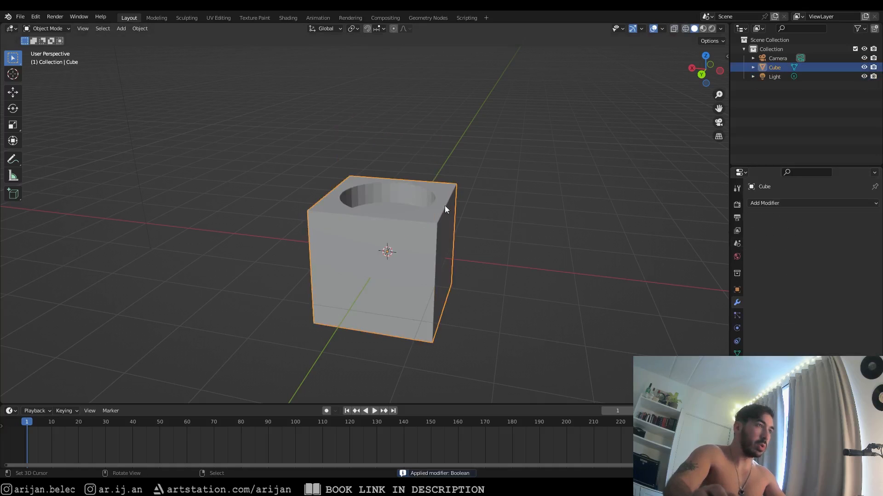
# - Enter Edit Mode on the cut cube and examine how the faces are divided around the circular hole
pyautogui.moveTo(445, 205); pyautogui.dragTo(536, 137, button='middle')
pyautogui.press('Tab')
pyautogui.moveTo(416, 194); pyautogui.dragTo(372, 209, button='middle')
pyautogui.scroll(2, 401, 223)
pyautogui.hotkey('alt', 'a')
pyautogui.press('3')
pyautogui.rightClick(290, 183)
pyautogui.keyDown('shift'); pyautogui.rightClick(293, 264); pyautogui.keyUp('shift')
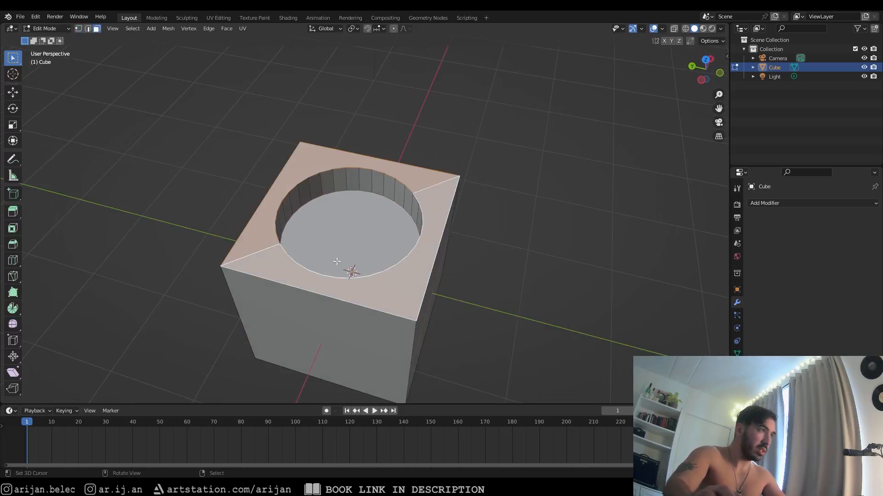
pyautogui.moveTo(244, 193); pyautogui.dragTo(312, 170, button='middle')
pyautogui.moveTo(413, 202); pyautogui.dragTo(358, 214, button='middle')
# - Examine each of the two large top faces in face and vertex selection modes, including the vertices along the hole's rim
pyautogui.hotkey('alt', 'a')
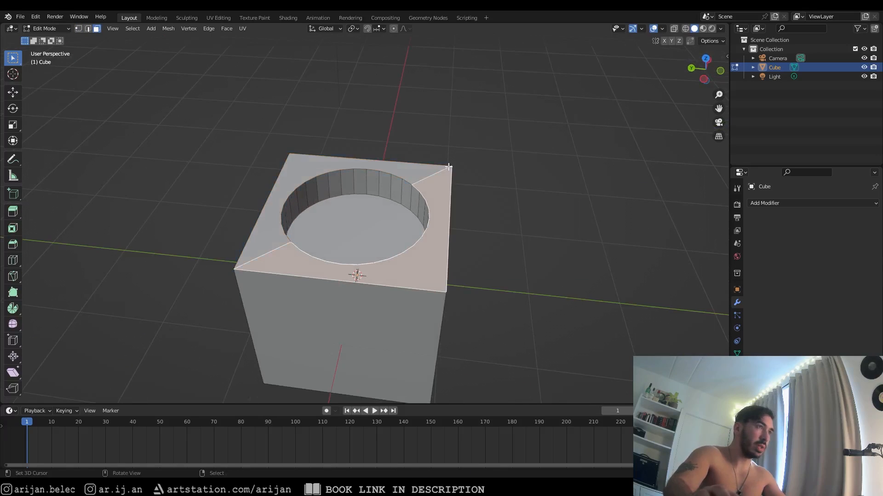
pyautogui.press('1')
pyautogui.press('3')
pyautogui.rightClick(253, 263)
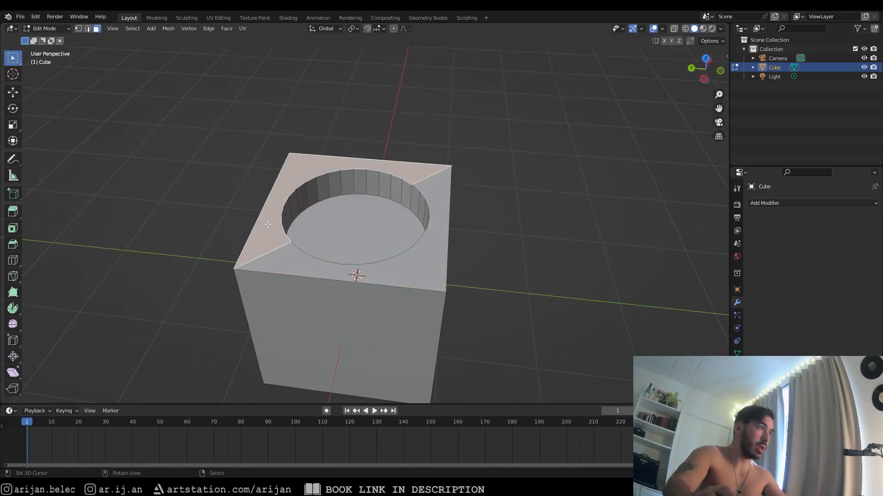
pyautogui.moveTo(253, 263); pyautogui.dragTo(335, 169, button='middle')
pyautogui.moveTo(314, 198); pyautogui.dragTo(340, 151, button='middle')
pyautogui.press('1')
pyautogui.moveTo(378, 243); pyautogui.dragTo(410, 164, button='middle')
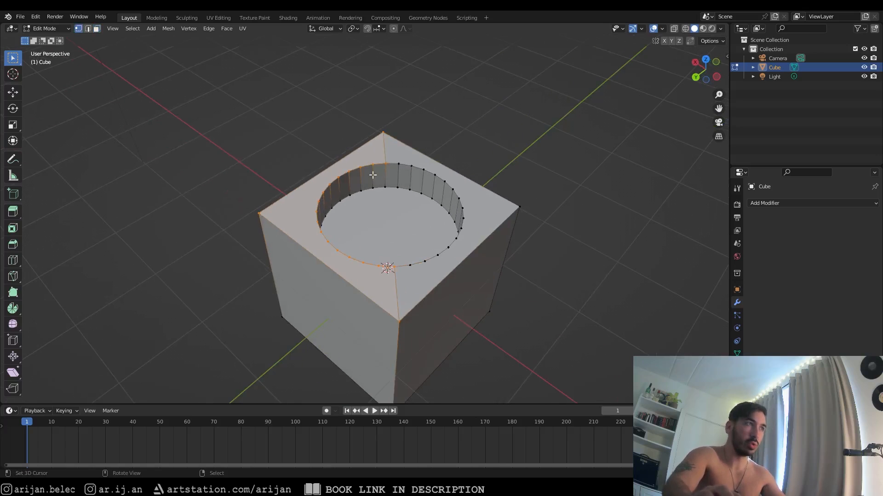
pyautogui.moveTo(435, 234); pyautogui.dragTo(422, 237, button='middle')
pyautogui.press('3')
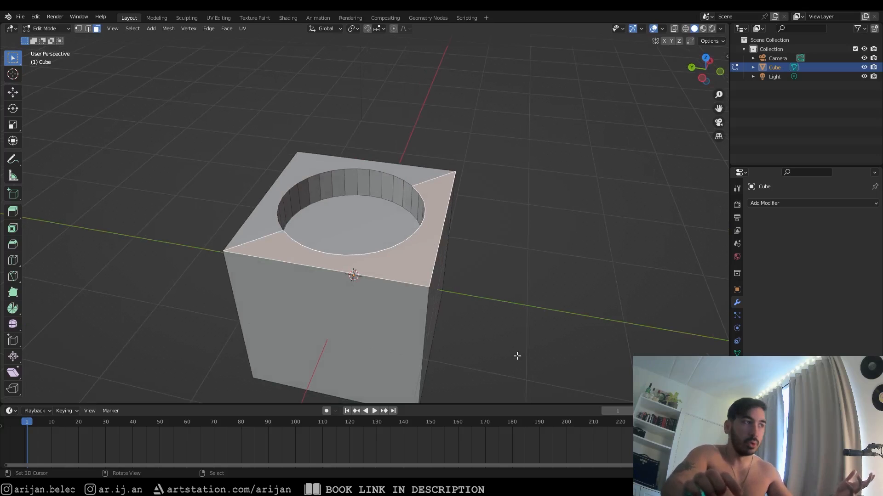
pyautogui.moveTo(516, 356); pyautogui.dragTo(549, 344, button='middle')
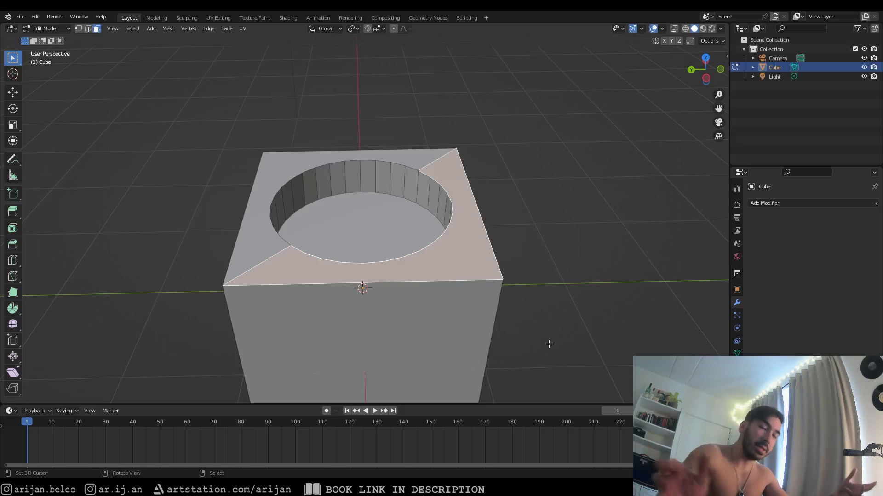
# - Inspect the hole's floor face, return to Object Mode and deselect the cube
pyautogui.scroll(-4, 532, 336)
pyautogui.moveTo(416, 309); pyautogui.dragTo(390, 306, button='middle')
pyautogui.rightClick(335, 229)
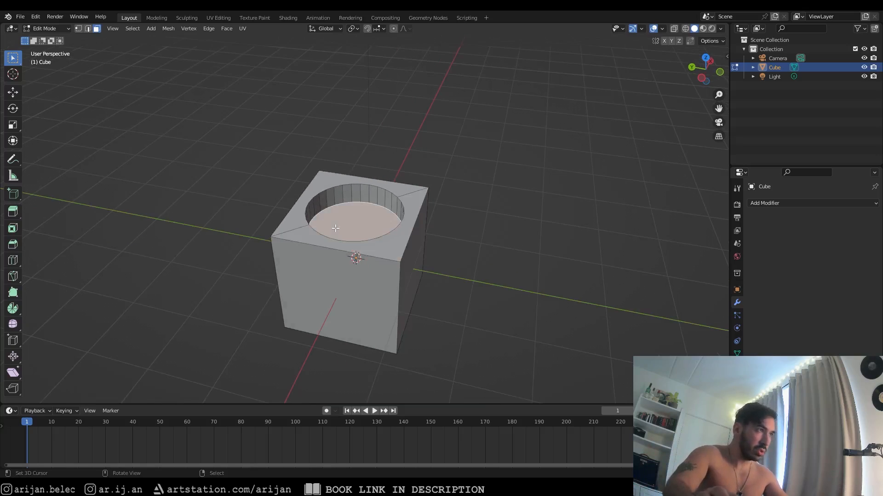
pyautogui.press('Tab')
pyautogui.moveTo(355, 242); pyautogui.dragTo(393, 305, button='middle')
pyautogui.hotkey('alt', 'a')
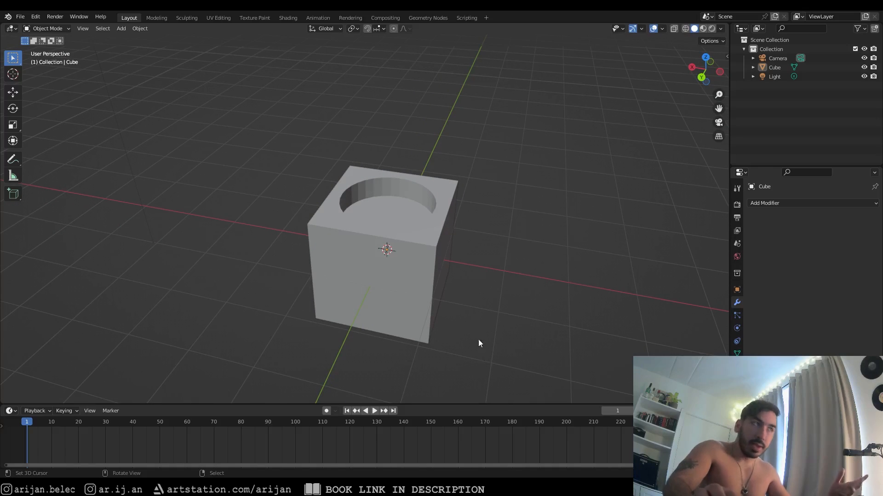
pyautogui.scroll(-2, 424, 288)
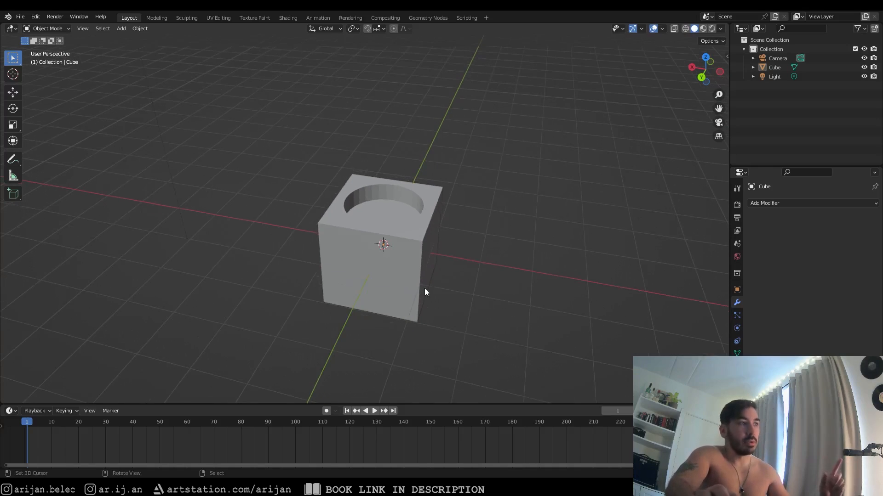
# - Add a second cube and move it along the X axis so it stands clear beside the Boolean-cut cube
pyautogui.click(380, 270)
pyautogui.moveTo(380, 270); pyautogui.dragTo(426, 257, button='middle')
pyautogui.press('Tab')
pyautogui.press('Tab')
pyautogui.hotkey('shift', 'a')
pyautogui.moveTo(403, 255)
pyautogui.click(437, 265)
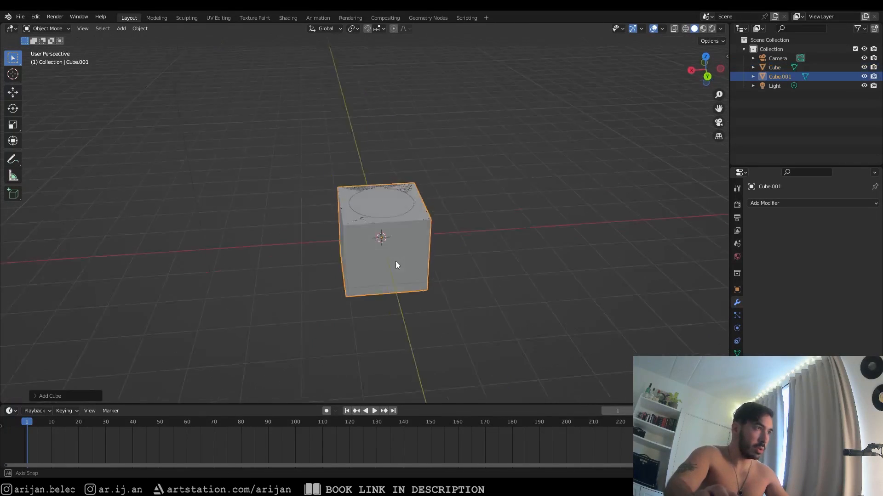
pyautogui.press('g')
pyautogui.press('x')
pyautogui.click(278, 254)
# - Delete the top face of the new cube in Edit Mode
pyautogui.scroll(2, 294, 248)
pyautogui.press('Tab')
pyautogui.click(327, 236)
pyautogui.moveTo(327, 236); pyautogui.dragTo(437, 253, button='middle')
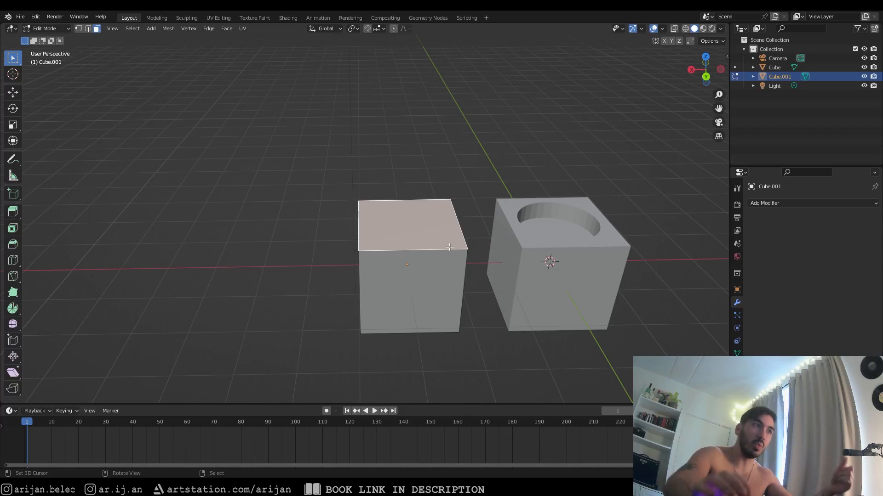
pyautogui.moveTo(488, 304); pyautogui.dragTo(399, 222, button='middle')
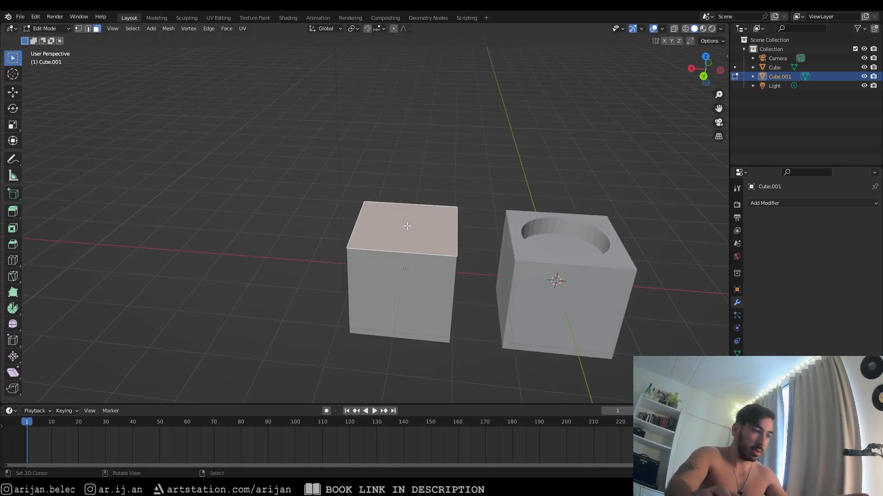
pyautogui.rightClick(426, 226)
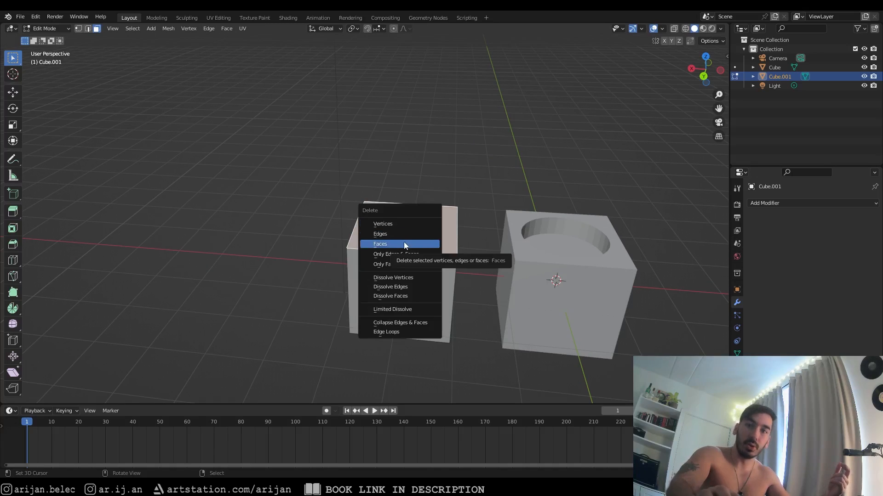
pyautogui.moveTo(430, 244); pyautogui.dragTo(324, 194, button='middle')
pyautogui.press('x')
pyautogui.click(401, 275)
pyautogui.keyDown('alt'); pyautogui.click(372, 201); pyautogui.keyUp('alt')
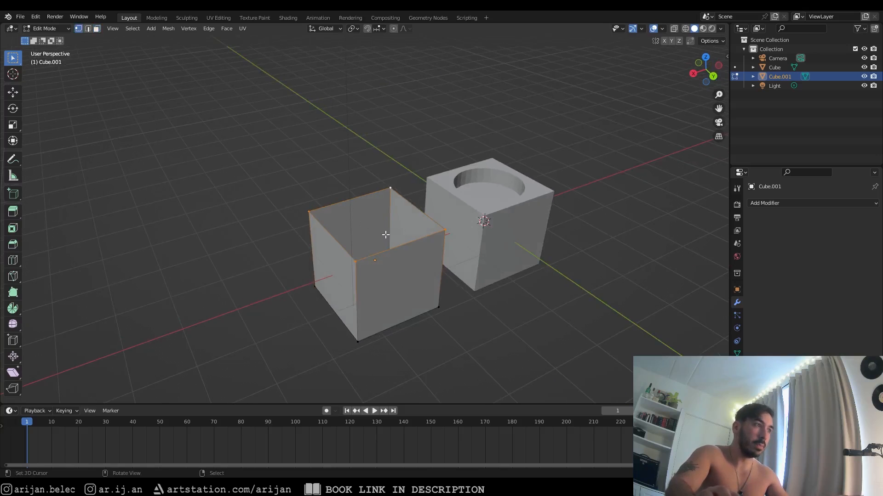
pyautogui.hotkey('alt', 'a')
pyautogui.moveTo(382, 262); pyautogui.dragTo(359, 263, button='middle')
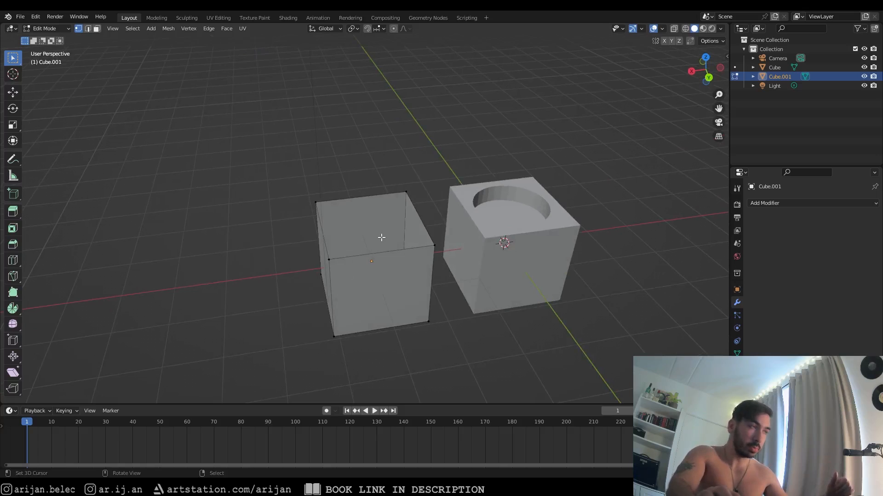
pyautogui.keyDown('alt'); pyautogui.moveTo(381, 252); pyautogui.dragTo(387, 272, button='middle'); pyautogui.keyUp('alt')
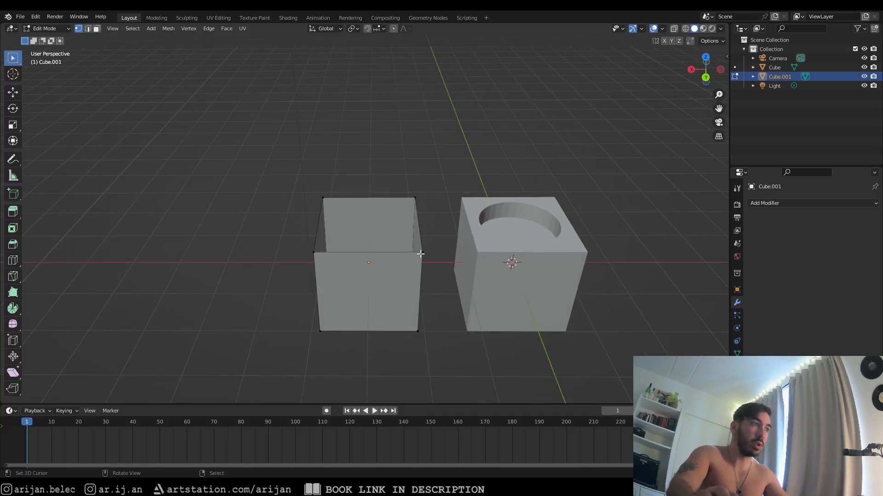
pyautogui.press('Tab')
pyautogui.hotkey('shift', 'a')
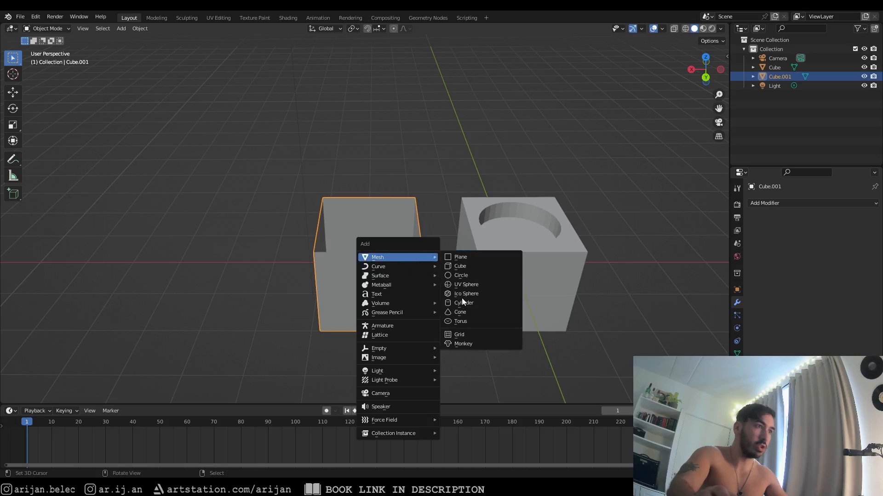
pyautogui.press('Tab')
# - Add three evenly spaced loop cuts in each of the two horizontal directions through the open cube's walls
pyautogui.moveTo(353, 255); pyautogui.dragTo(365, 211, button='middle')
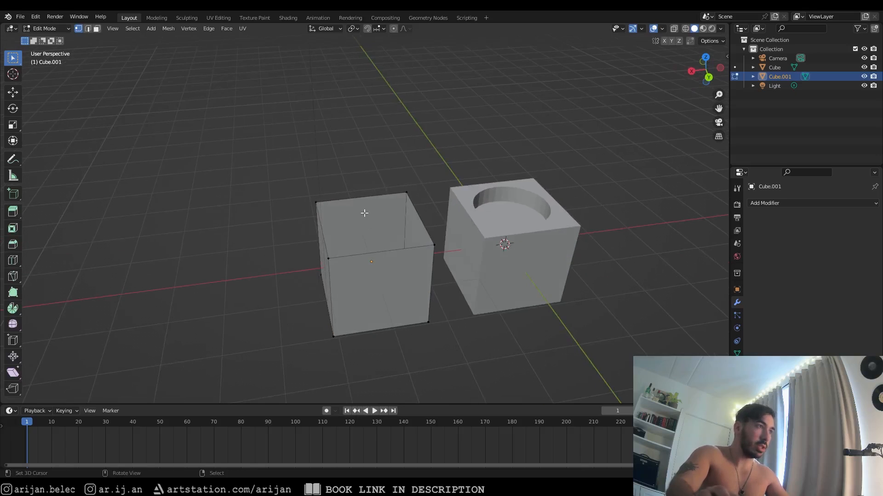
pyautogui.hotkey('ctrl', 'r')
pyautogui.scroll(2, 418, 220)
pyautogui.click(417, 220)
pyautogui.rightClick(417, 221)
pyautogui.hotkey('ctrl', 'r')
pyautogui.scroll(2, 417, 221)
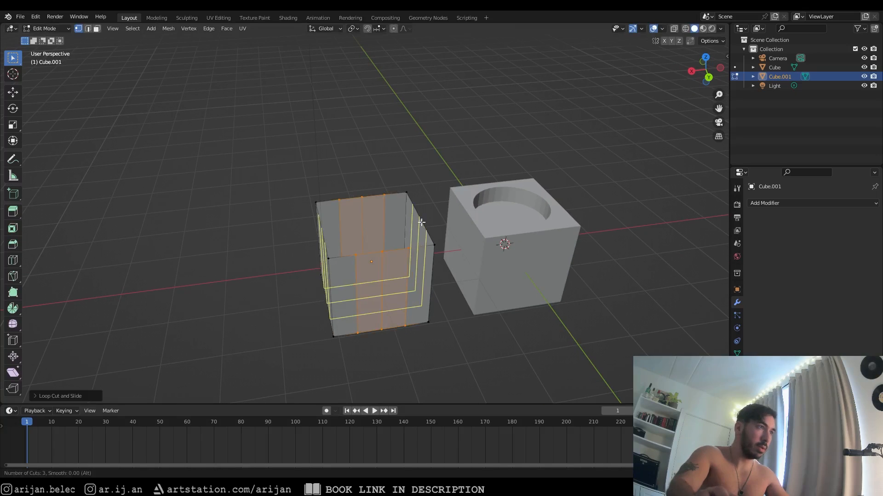
pyautogui.click(422, 223)
pyautogui.rightClick(422, 224)
# - Snap the 3D cursor to the open cube's top edge loop and extrude that loop inward by scaling it in place
pyautogui.keyDown('alt'); pyautogui.click(416, 203); pyautogui.keyUp('alt')
pyautogui.hotkey('shift', 's')
pyautogui.click(417, 252)
pyautogui.moveTo(442, 311); pyautogui.dragTo(430, 315, button='middle')
pyautogui.scroll(2, 430, 315)
pyautogui.press('e')
pyautogui.rightClick(473, 315)
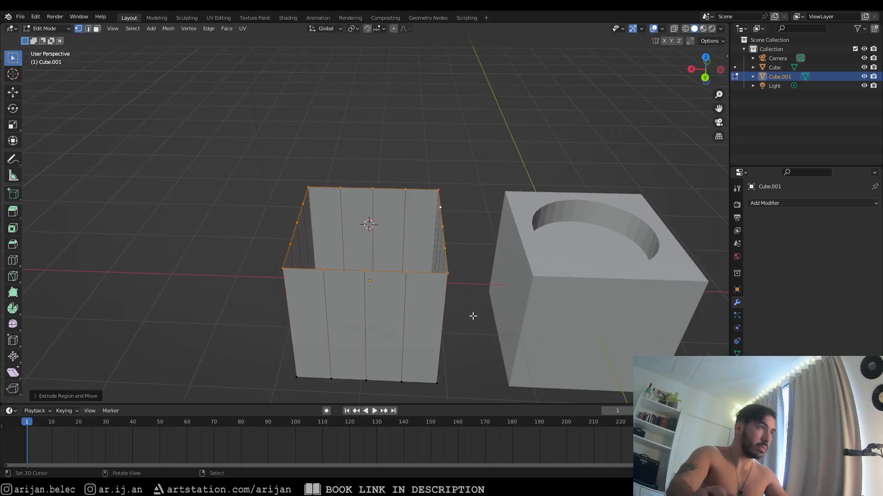
pyautogui.press('s')
pyautogui.click(420, 280)
# - Shape the inner edge loop into a circle with LoopTools and fill it with a face
pyautogui.press('w')
pyautogui.moveTo(424, 248)
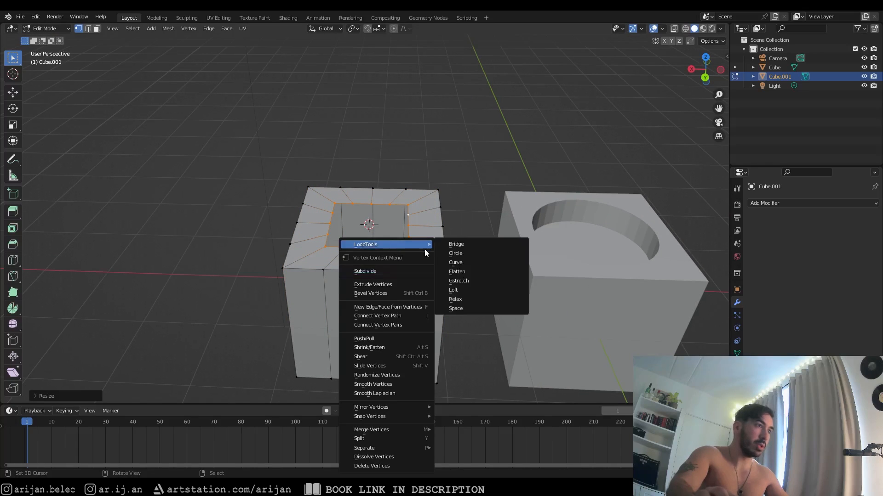
pyautogui.click(467, 255)
pyautogui.press('f')
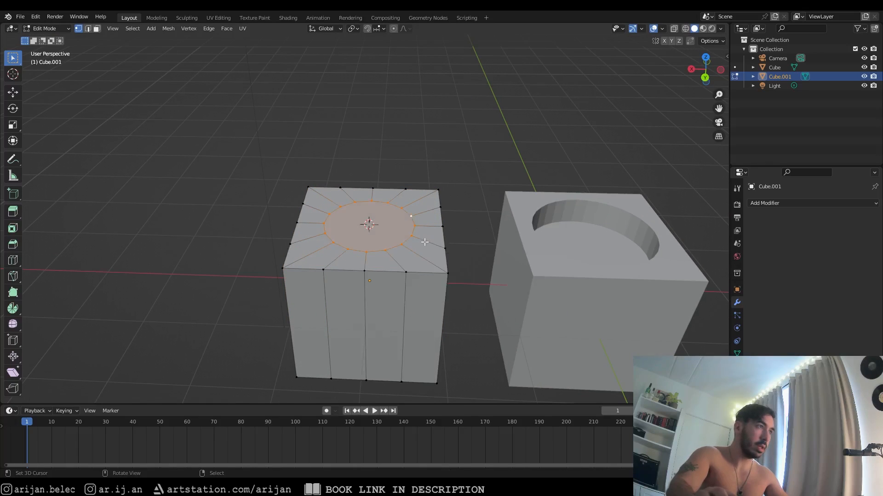
# - Extrude the circular face downward into a recess and collapse its floor to the centre with a scale of 0
pyautogui.press('e')
pyautogui.click(427, 274)
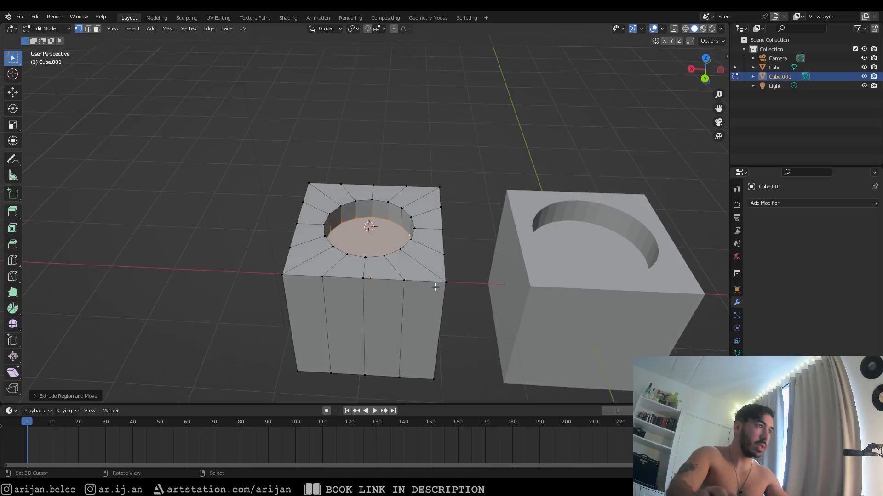
pyautogui.moveTo(432, 284); pyautogui.dragTo(441, 303, button='middle')
pyautogui.press('s')
pyautogui.press('0')
pyautogui.press('Return')
# - Select the whole mesh and merge its overlapping vertices by distance
pyautogui.press('a')
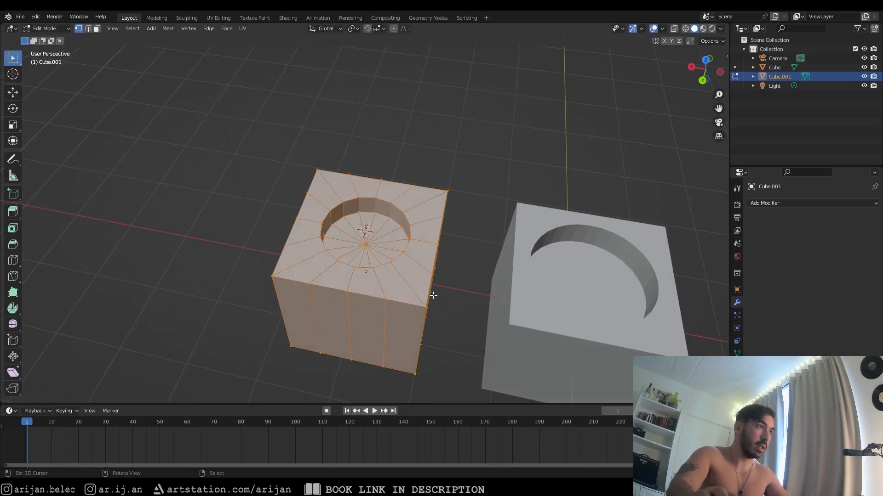
pyautogui.press('m')
pyautogui.press('b')
# - Dissolve every other spoke edge of the triangle fan on the clean cube's recess floor
pyautogui.scroll(2, 366, 249)
pyautogui.press('2')
pyautogui.rightClick(362, 234)
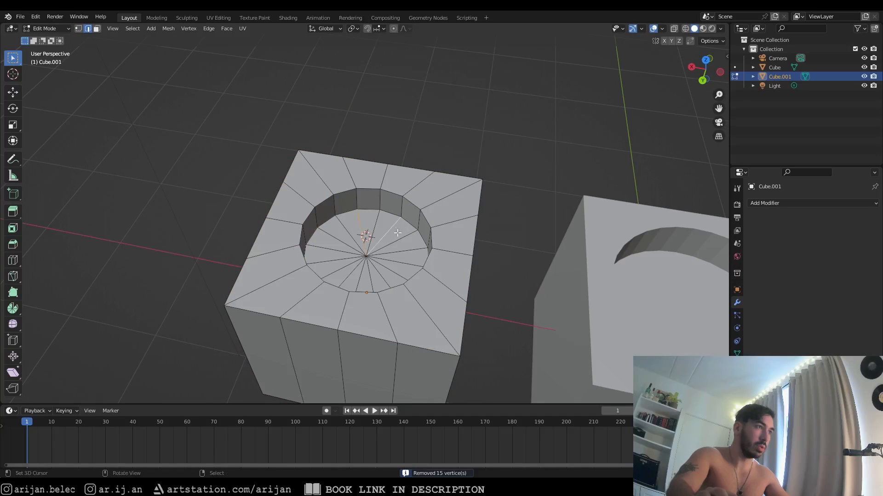
pyautogui.moveTo(389, 275); pyautogui.dragTo(362, 283, button='middle')
pyautogui.keyDown('shift'); pyautogui.rightClick(362, 282); pyautogui.keyUp('shift')
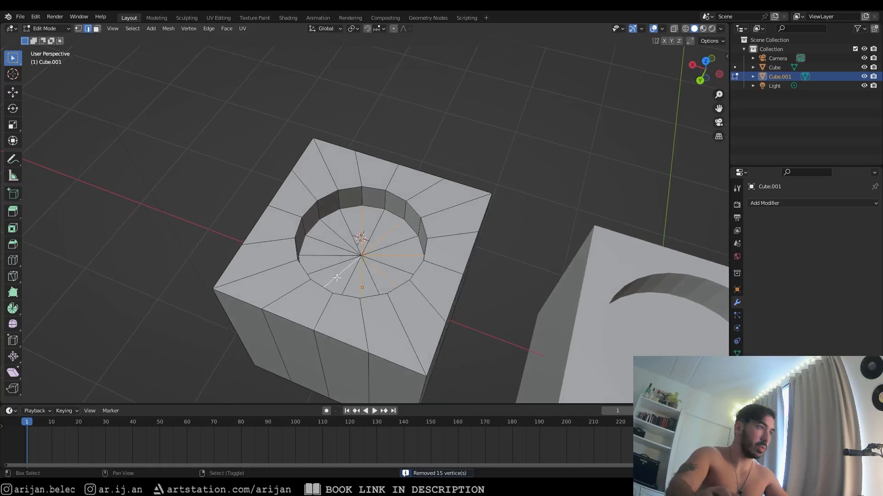
pyautogui.press('x')
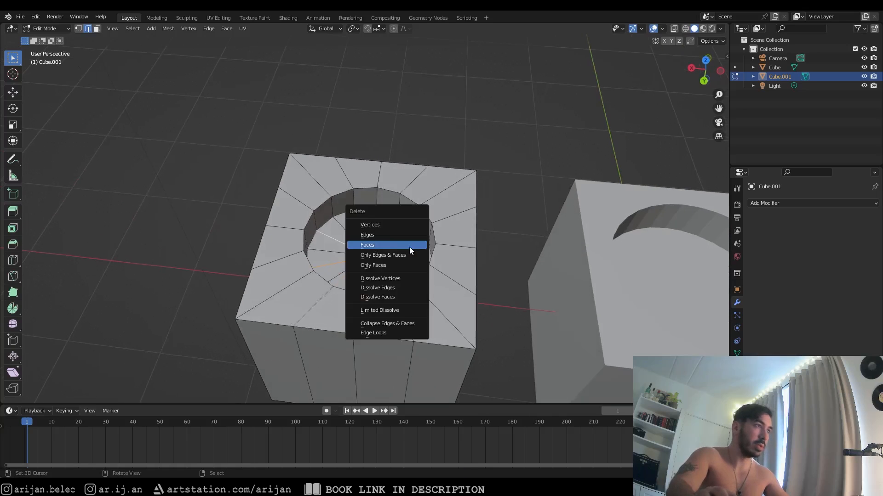
pyautogui.click(396, 285)
pyautogui.hotkey('ctrl', 's')
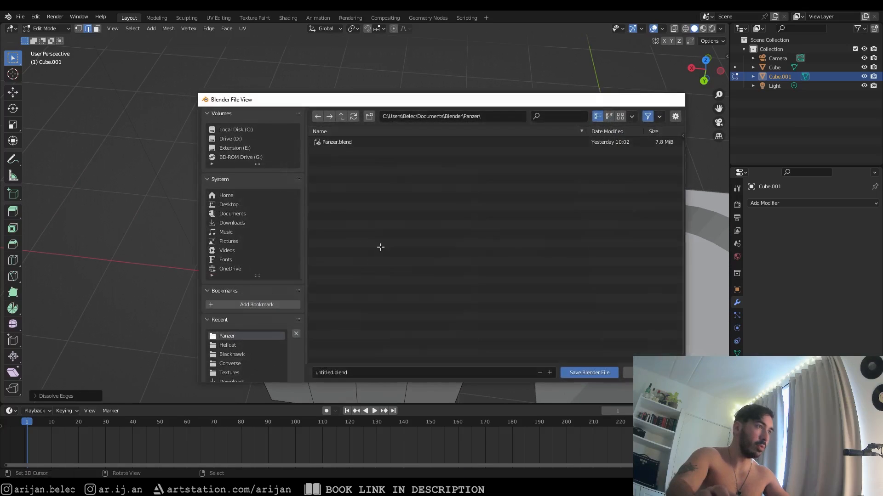
pyautogui.press('Escape')
# - Select the face loop of the clean cube's recess wall and scale it wider, excluding the Z axis
pyautogui.press('Tab')
pyautogui.scroll(-4, 410, 255)
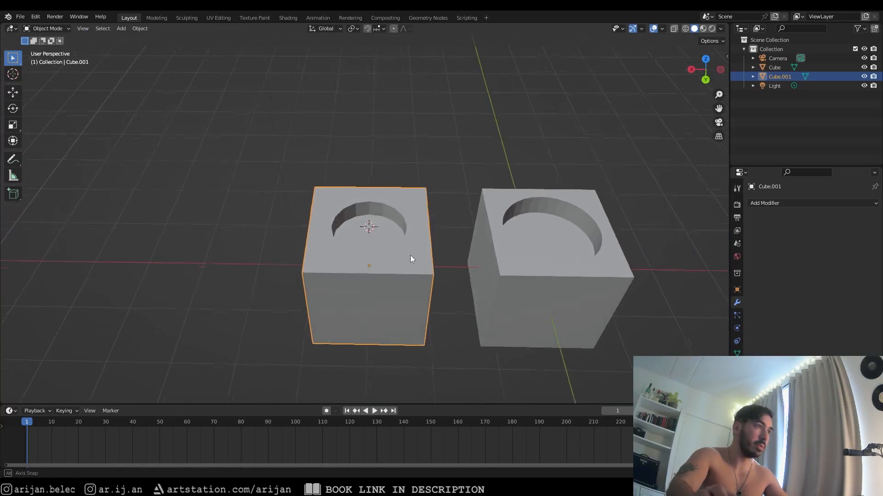
pyautogui.scroll(-2, 385, 238)
pyautogui.press('Tab')
pyautogui.scroll(3, 385, 238)
pyautogui.press('3')
pyautogui.keyDown('alt'); pyautogui.rightClick(372, 209); pyautogui.keyUp('alt')
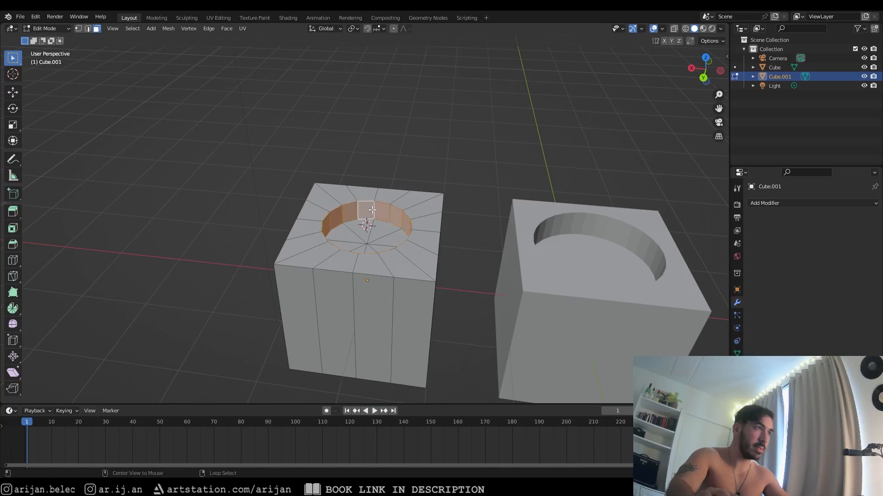
pyautogui.press('s')
pyautogui.hotkey('shift', 'z')
pyautogui.click(447, 276)
pyautogui.scroll(-2, 453, 274)
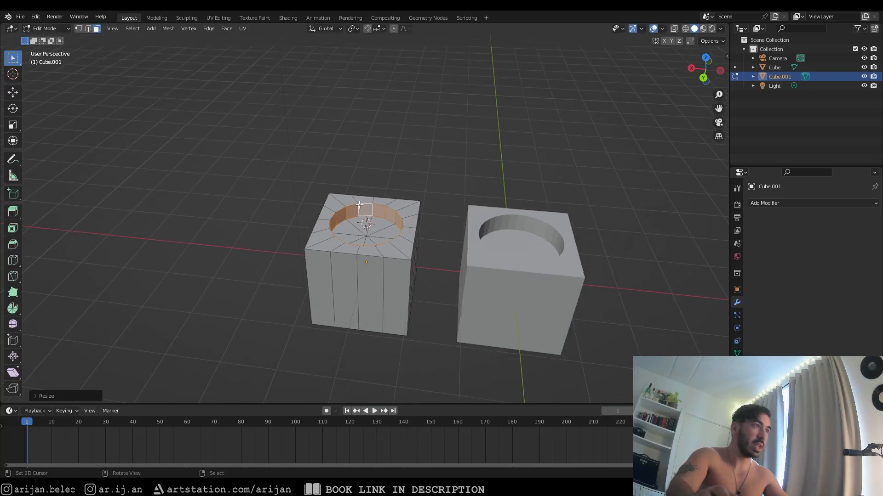
# - Compare the recess size and mesh topology of the clean cube and the Boolean-cut cube
pyautogui.press('Tab')
pyautogui.keyDown('shift'); pyautogui.rightClick(475, 259); pyautogui.keyUp('shift')
pyautogui.press('Tab')
pyautogui.press('a')
pyautogui.scroll(-3, 457, 223)
pyautogui.moveTo(410, 244); pyautogui.dragTo(432, 245, button='middle')
pyautogui.scroll(2, 432, 244)
pyautogui.press('Tab')
pyautogui.press('a')
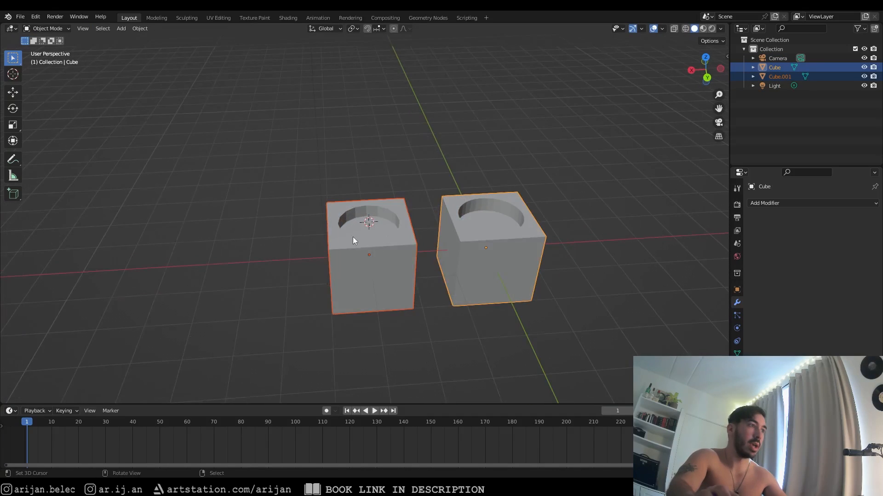
pyautogui.moveTo(352, 236); pyautogui.dragTo(446, 222, button='middle')
pyautogui.hotkey('alt', 'a')
pyautogui.scroll(-3, 321, 228)
pyautogui.moveTo(322, 228); pyautogui.dragTo(297, 249, button='middle')
pyautogui.scroll(2, 297, 249)
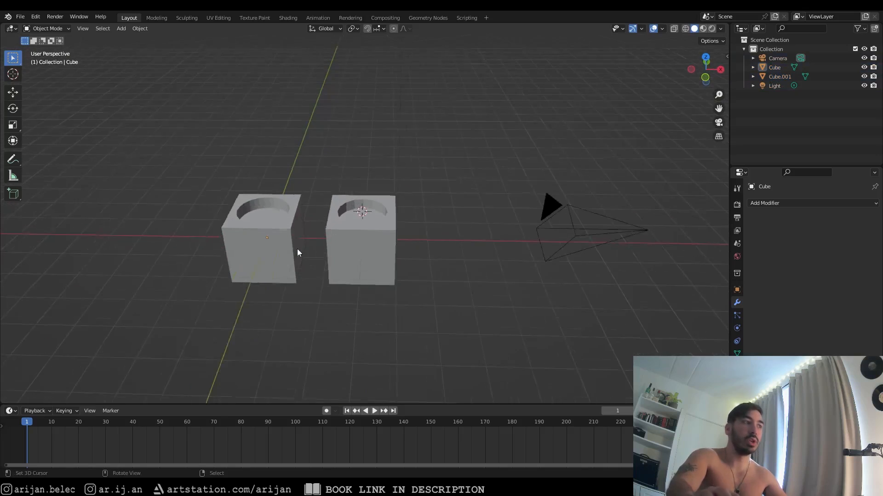
# - Join the clean cube and the Boolean-cut cube into one object
pyautogui.rightClick(330, 244)
pyautogui.keyDown('shift'); pyautogui.rightClick(247, 231); pyautogui.keyUp('shift')
pyautogui.hotkey('ctrl', 'j')
pyautogui.hotkey('alt', 'a')
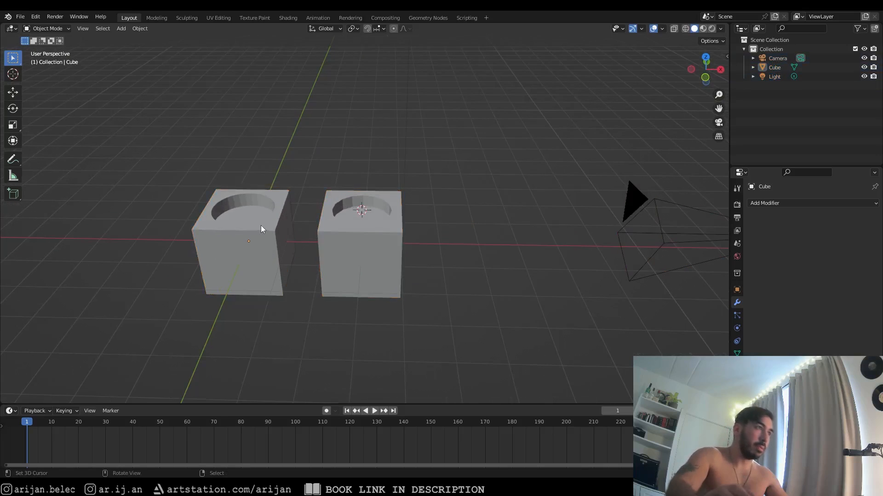
pyautogui.moveTo(261, 226); pyautogui.dragTo(506, 245, button='middle')
pyautogui.scroll(-1, 507, 245)
pyautogui.scroll(2, 507, 246)
pyautogui.rightClick(409, 217)
pyautogui.keyDown('shift'); pyautogui.moveTo(566, 234); pyautogui.dragTo(505, 222, button='middle'); pyautogui.keyUp('shift')
pyautogui.scroll(2, 505, 221)
pyautogui.scroll(-1, 542, 238)
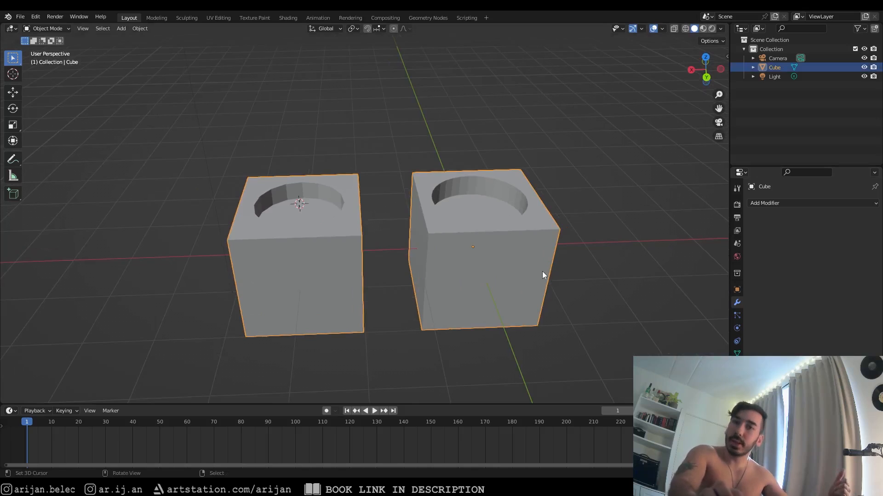
# - Separate the joined mesh into individual objects by loose parts
pyautogui.click(787, 203)
pyautogui.press('Tab')
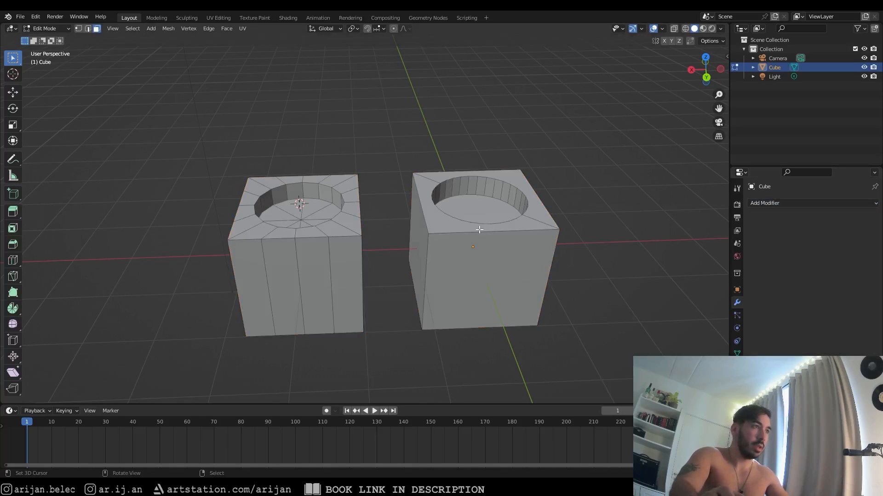
pyautogui.press('a')
pyautogui.press('p')
pyautogui.click(466, 252)
pyautogui.press('Tab')
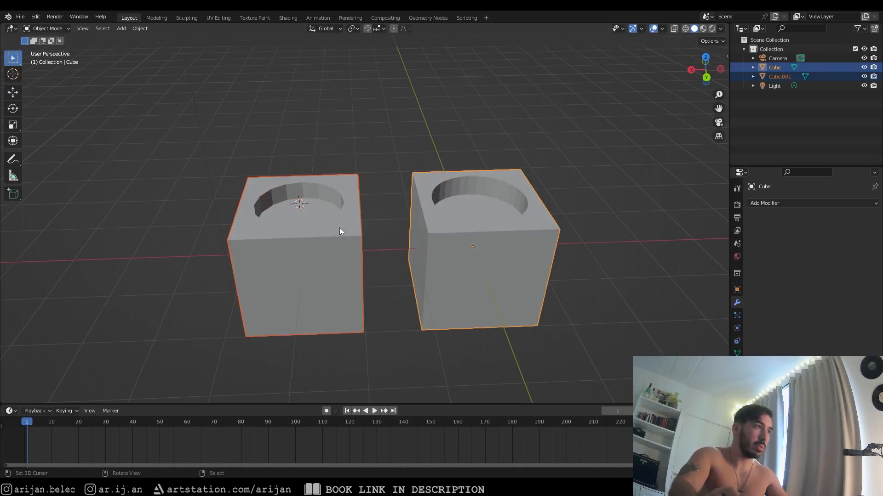
# - Add a Subdivision Surface modifier to the clean cube and set its viewport levels to 3
pyautogui.rightClick(339, 228)
pyautogui.press('Tab')
pyautogui.press('q')
pyautogui.press('Tab')
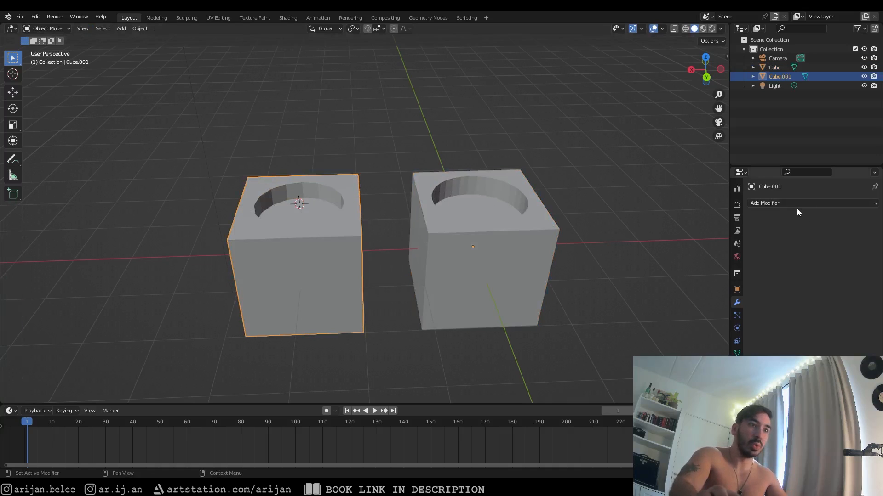
pyautogui.click(797, 203)
pyautogui.click(701, 351)
pyautogui.moveTo(325, 195); pyautogui.dragTo(564, 223, button='middle')
pyautogui.scroll(1, 563, 222)
pyautogui.click(863, 244)
pyautogui.click(862, 243)
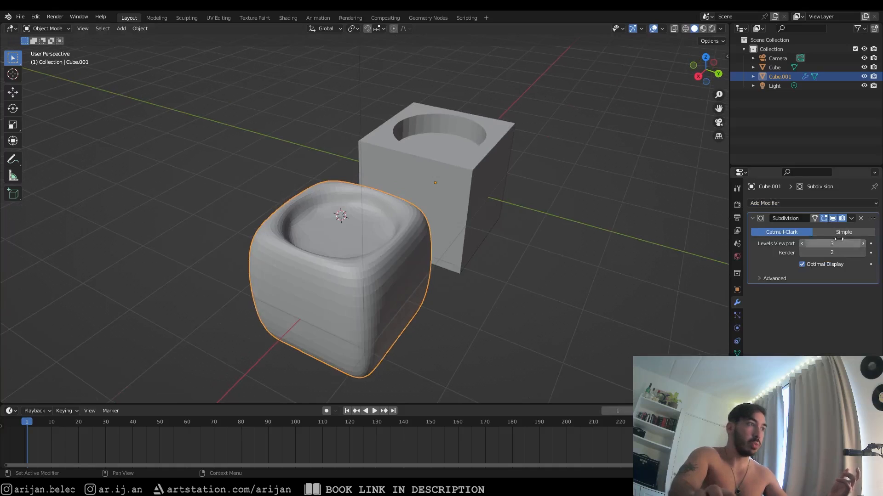
# - Apply smooth shading to the subdivided clean cube
pyautogui.click(140, 29)
pyautogui.click(167, 238)
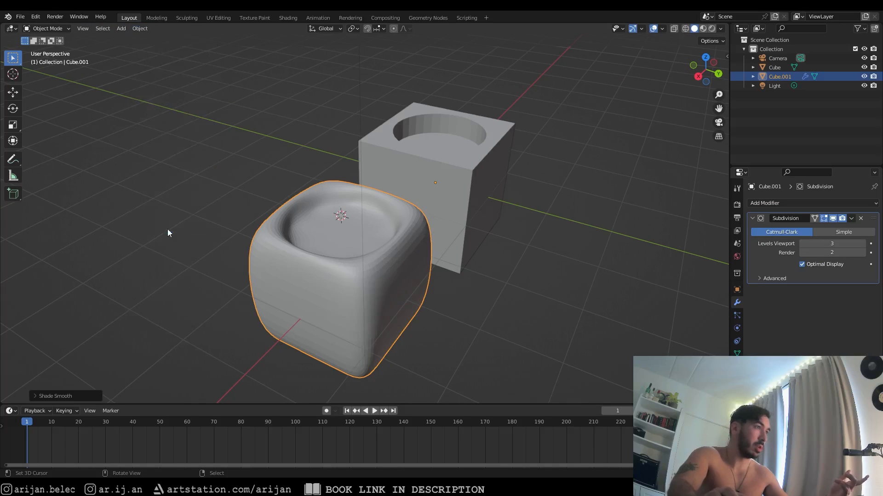
pyautogui.scroll(-3, 349, 227)
pyautogui.moveTo(350, 227); pyautogui.dragTo(249, 239, button='middle')
pyautogui.scroll(3, 289, 227)
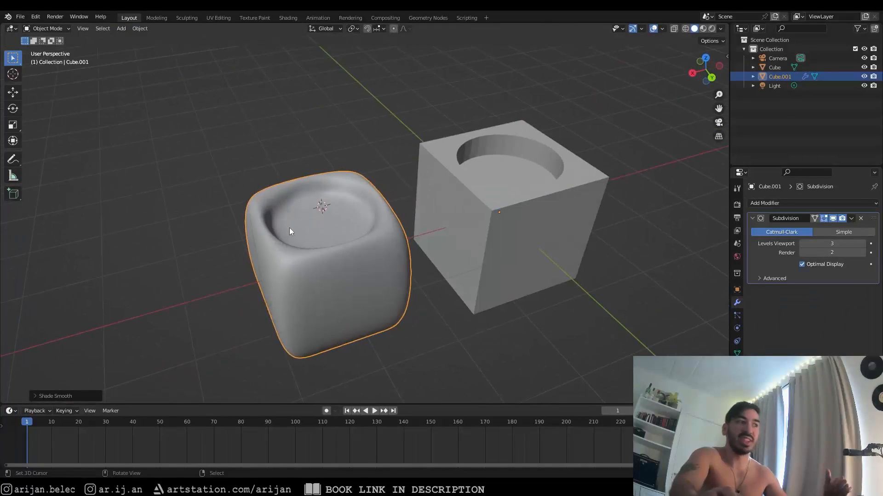
pyautogui.moveTo(329, 235); pyautogui.dragTo(289, 238, button='middle')
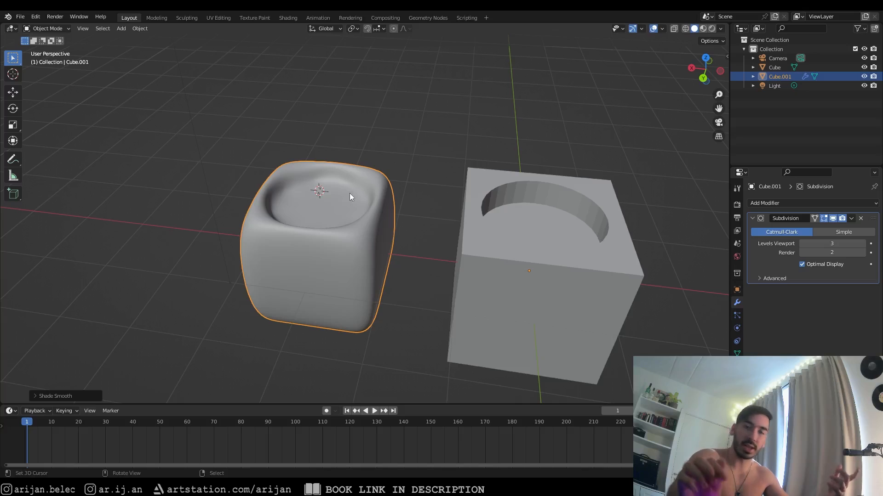
# - Add a Subdivision Surface modifier to the Boolean-cut cube at 1 viewport level
pyautogui.scroll(-3, 382, 219)
pyautogui.moveTo(392, 223); pyautogui.dragTo(356, 224, button='middle')
pyautogui.rightClick(398, 233)
pyautogui.moveTo(434, 235); pyautogui.dragTo(680, 203, button='middle')
pyautogui.click(791, 203)
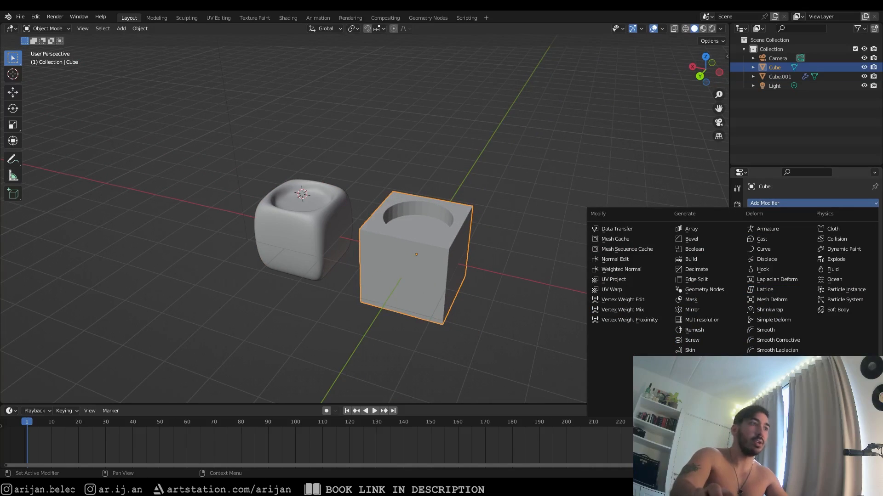
pyautogui.click(703, 371)
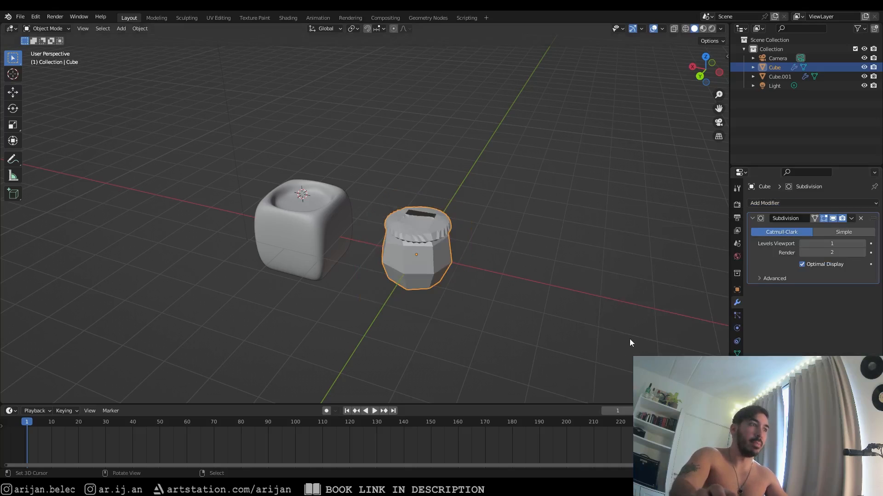
# - Examine how subdivision deforms the Boolean-cut cube, comparing its base mesh with the subdivided shape
pyautogui.moveTo(630, 338); pyautogui.dragTo(506, 301, button='middle')
pyautogui.scroll(2, 505, 301)
pyautogui.moveTo(506, 301); pyautogui.dragTo(378, 228, button='middle')
pyautogui.press('Tab')
pyautogui.scroll(1, 392, 255)
pyautogui.press('Tab')
pyautogui.press('Tab')
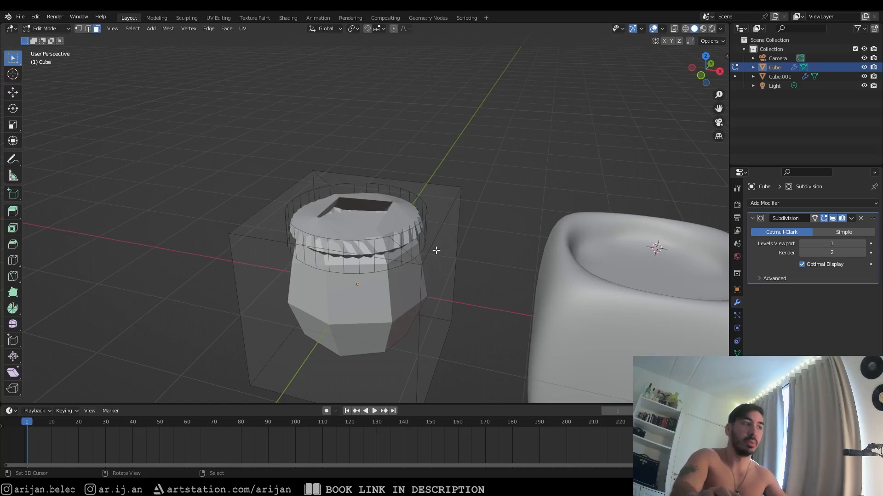
pyautogui.scroll(-3, 431, 246)
pyautogui.moveTo(382, 271); pyautogui.dragTo(395, 284, button='middle')
pyautogui.scroll(1, 405, 290)
pyautogui.press('Tab')
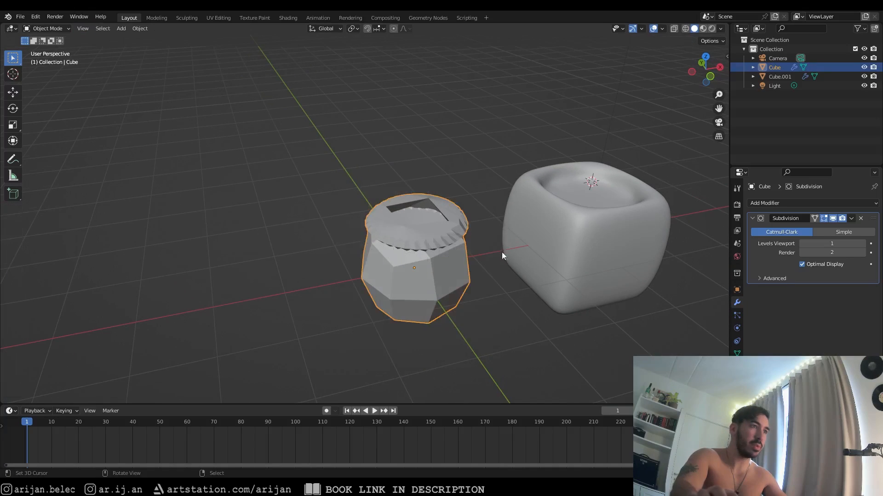
# - Add supporting loop cuts around the clean cube's sides near its top and bottom edges
pyautogui.moveTo(501, 251); pyautogui.dragTo(472, 257, button='middle')
pyautogui.keyDown('shift'); pyautogui.moveTo(472, 257); pyautogui.dragTo(376, 216, button='middle'); pyautogui.keyUp('shift')
pyautogui.click(376, 218)
pyautogui.press('Tab')
pyautogui.moveTo(449, 260); pyautogui.dragTo(384, 216, button='middle')
pyautogui.hotkey('ctrl', 'r')
pyautogui.click(385, 221)
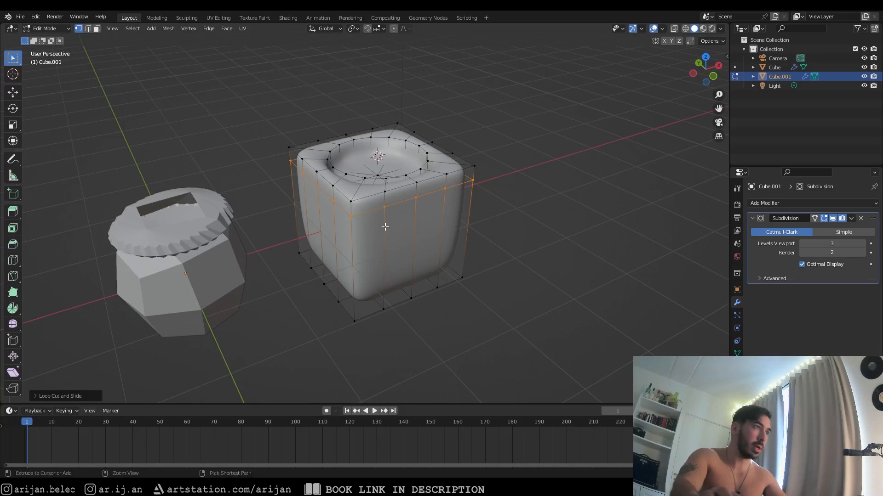
pyautogui.click(387, 265)
# - Add a supporting loop cut around the clean cube's recess wall to sharpen the recess
pyautogui.moveTo(387, 266); pyautogui.dragTo(368, 299, button='middle')
pyautogui.scroll(4, 368, 294)
pyautogui.hotkey('ctrl', 'r')
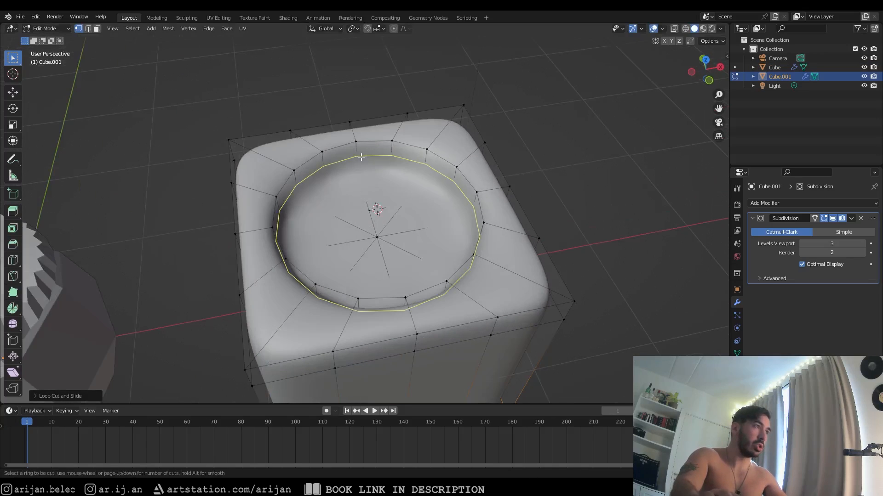
pyautogui.click(361, 161)
pyautogui.click(363, 167)
# - Add a loop cut on the clean cube's top face, slid close to the outer edges
pyautogui.hotkey('ctrl', 'r')
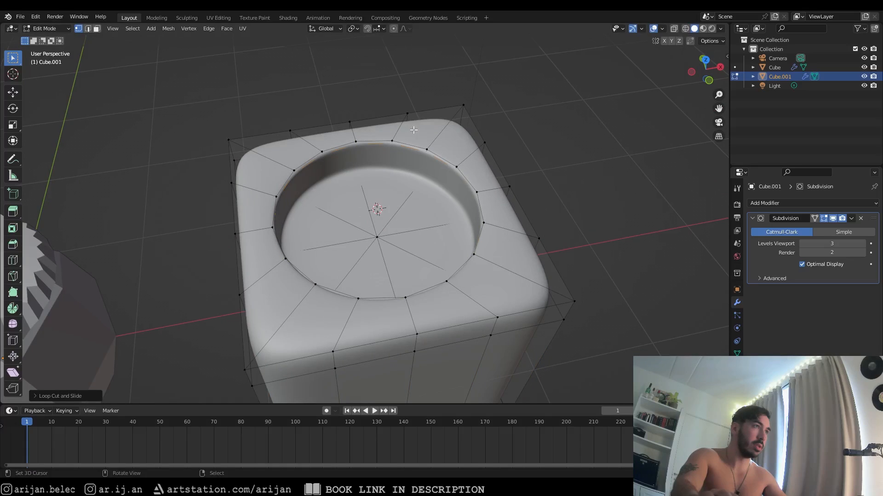
pyautogui.click(412, 129)
pyautogui.click(425, 119)
# - Select the floor faces of the clean cube's recess and inset them slightly
pyautogui.scroll(2, 430, 169)
pyautogui.moveTo(440, 167); pyautogui.dragTo(394, 163, button='middle')
pyautogui.hotkey('shift', 'z')
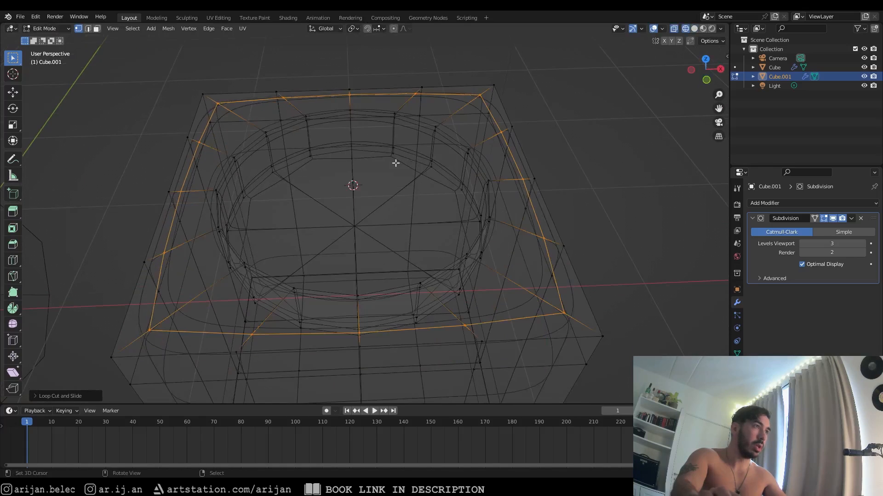
pyautogui.hotkey('shift', 'z')
pyautogui.press('3')
pyautogui.click(340, 190)
pyautogui.hotkey('alt', 'a')
pyautogui.moveTo(340, 215); pyautogui.dragTo(385, 244)
pyautogui.scroll(-5, 386, 245)
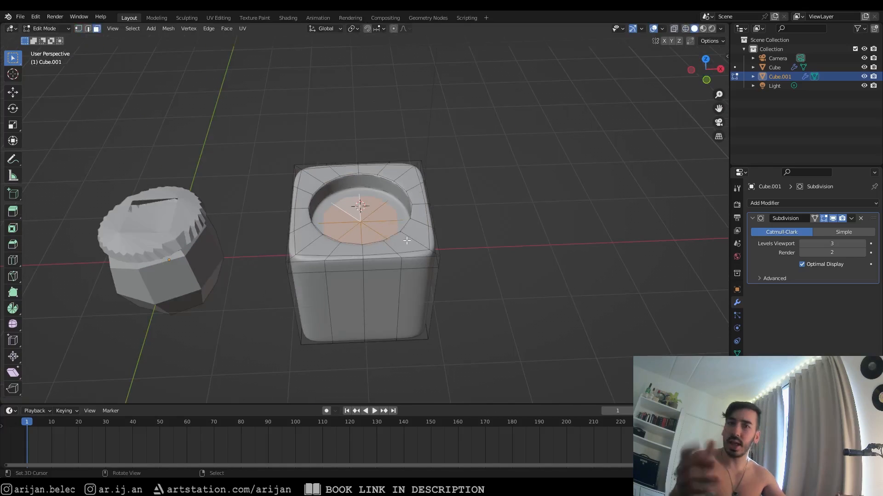
pyautogui.hotkey('shift', 'z')
pyautogui.hotkey('shift', 'z')
pyautogui.scroll(4, 409, 239)
pyautogui.press('i')
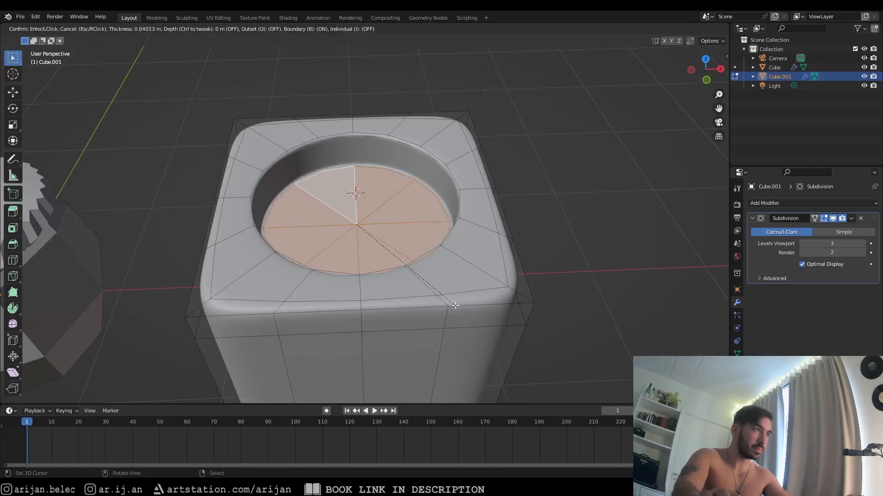
pyautogui.click(453, 300)
# - Add a loop cut on the clean cube's top face around the rim of the recess
pyautogui.hotkey('ctrl', 'r')
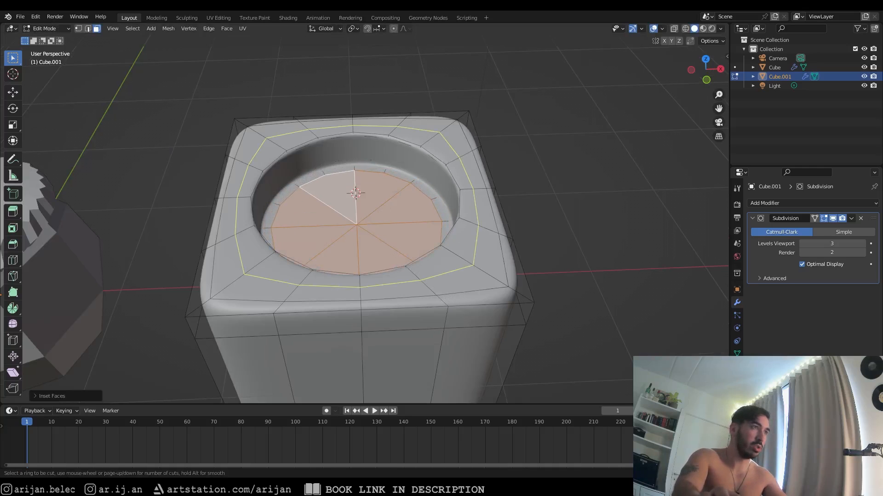
pyautogui.click(470, 211)
pyautogui.click(462, 214)
pyautogui.scroll(-3, 442, 218)
pyautogui.press('Tab')
pyautogui.moveTo(430, 206)
pyautogui.mouseDown(button='middle')
pyautogui.moveTo(453, 197)
pyautogui.moveTo(427, 205)
pyautogui.mouseUp(button='middle')
# - Add two centred loop cuts beside the clean cube's corners, running down its sides and through the recess
pyautogui.press('Tab')
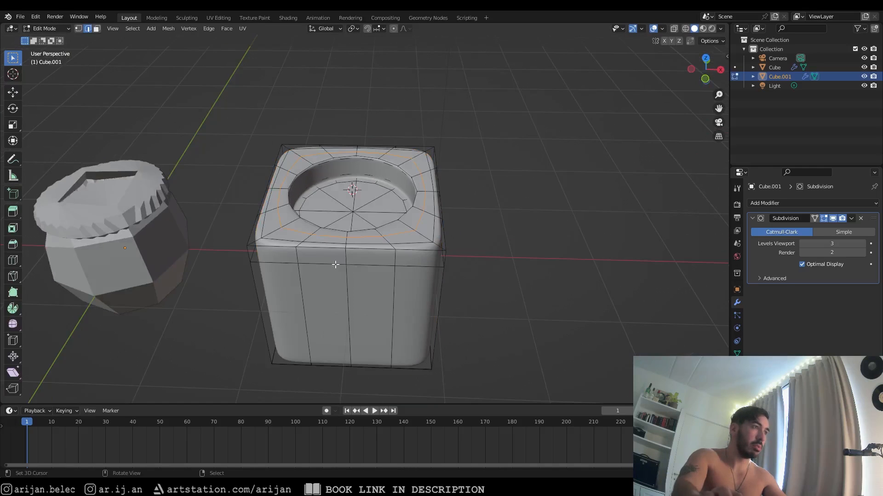
pyautogui.hotkey('ctrl', 'r')
pyautogui.click(280, 251)
pyautogui.rightClick(280, 250)
pyautogui.hotkey('ctrl', 'r')
pyautogui.click(419, 222)
pyautogui.rightClick(419, 222)
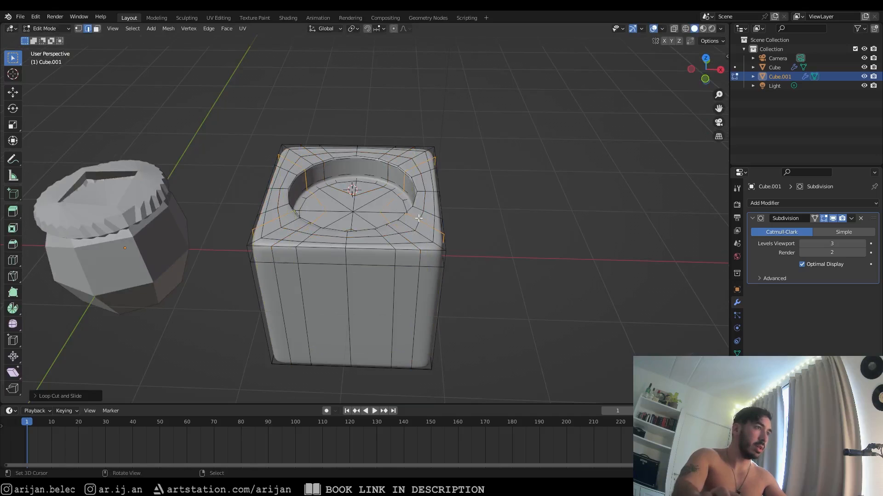
pyautogui.press('Tab')
# - Add supporting loop cuts around the Boolean-cut cube's sides near its top and bottom edges
pyautogui.scroll(-2, 332, 281)
pyautogui.hotkey('alt', 'a')
pyautogui.moveTo(333, 281)
pyautogui.mouseDown(button='middle')
pyautogui.moveTo(387, 277)
pyautogui.moveTo(335, 271)
pyautogui.mouseUp(button='middle')
pyautogui.keyDown('shift'); pyautogui.moveTo(394, 276); pyautogui.dragTo(452, 273, button='middle'); pyautogui.keyUp('shift')
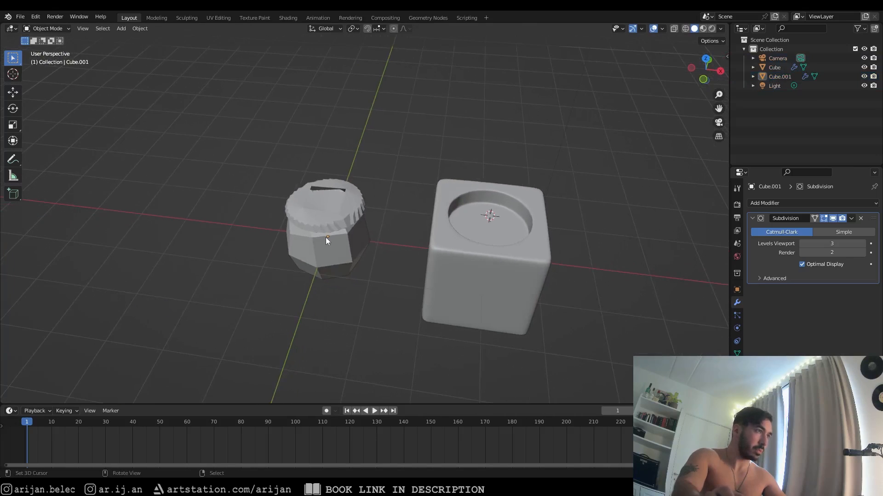
pyautogui.rightClick(326, 237)
pyautogui.press('Tab')
pyautogui.moveTo(365, 248); pyautogui.dragTo(387, 228, button='middle')
pyautogui.scroll(3, 387, 228)
pyautogui.scroll(-3, 387, 227)
pyautogui.hotkey('ctrl', 'r')
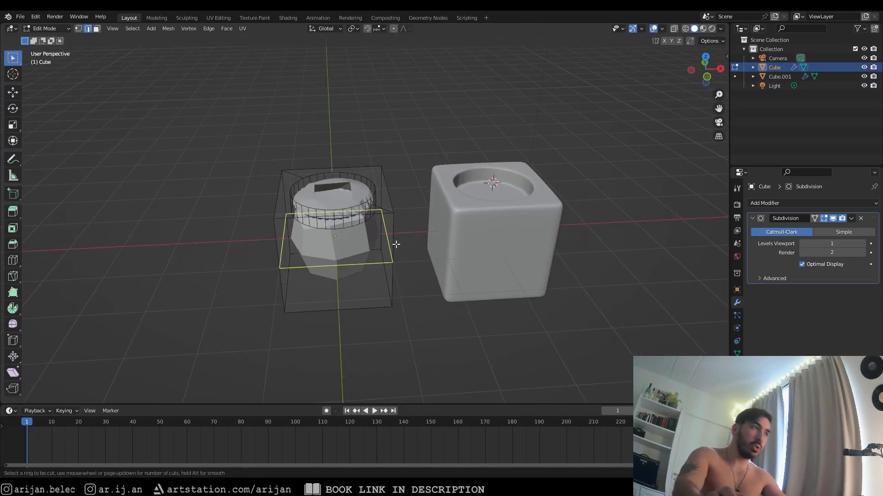
pyautogui.click(393, 257)
pyautogui.click(392, 280)
# - Add a vertical loop cut to the Boolean-cut cube and slide it toward one side
pyautogui.hotkey('ctrl', 'r')
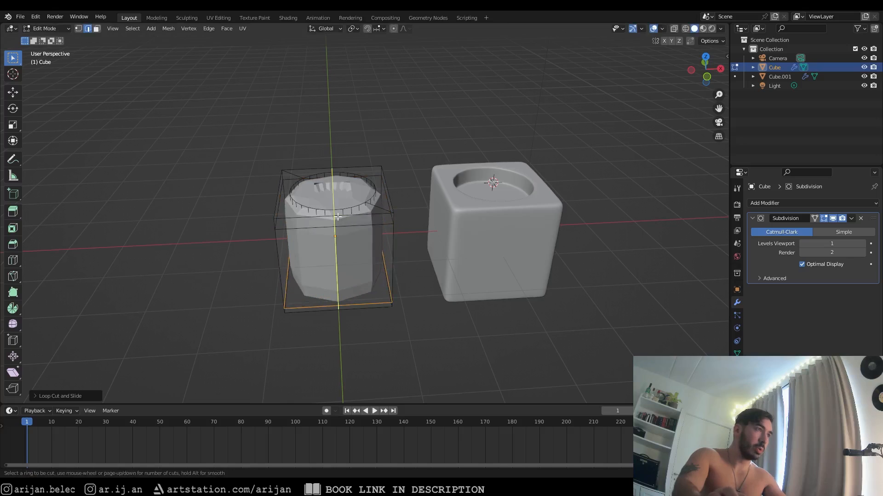
pyautogui.click(334, 219)
pyautogui.click(309, 220)
# - Add two loop cuts around the Boolean-cut cube's recess wall, one near its floor and one near its rim
pyautogui.moveTo(313, 222); pyautogui.dragTo(376, 244, button='middle')
pyautogui.press('1')
pyautogui.moveTo(317, 200)
pyautogui.mouseDown(button='middle')
pyautogui.moveTo(339, 189)
pyautogui.moveTo(307, 166)
pyautogui.mouseUp(button='middle')
pyautogui.hotkey('shift', 'z')
pyautogui.hotkey('ctrl', 'r')
pyautogui.click(321, 188)
pyautogui.click(322, 189)
pyautogui.hotkey('shift', 'z')
pyautogui.hotkey('ctrl', 'r')
pyautogui.click(320, 173)
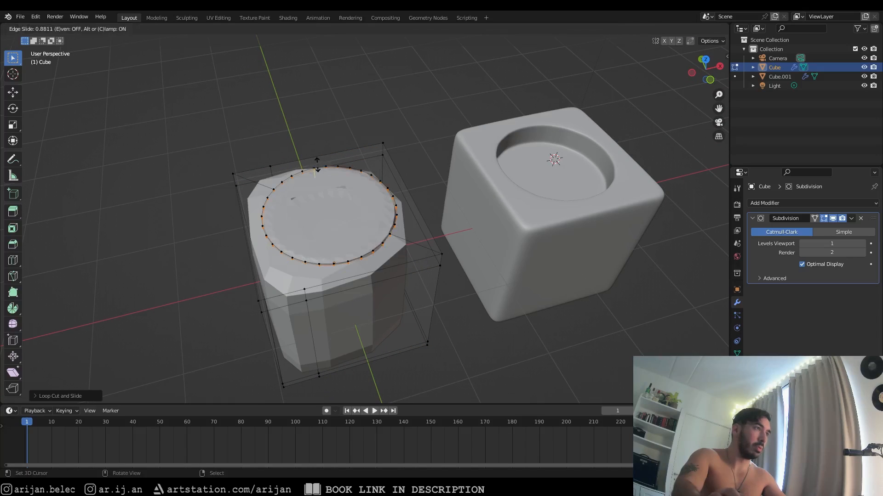
pyautogui.moveTo(320, 174); pyautogui.dragTo(345, 235, button='middle')
pyautogui.scroll(3, 344, 235)
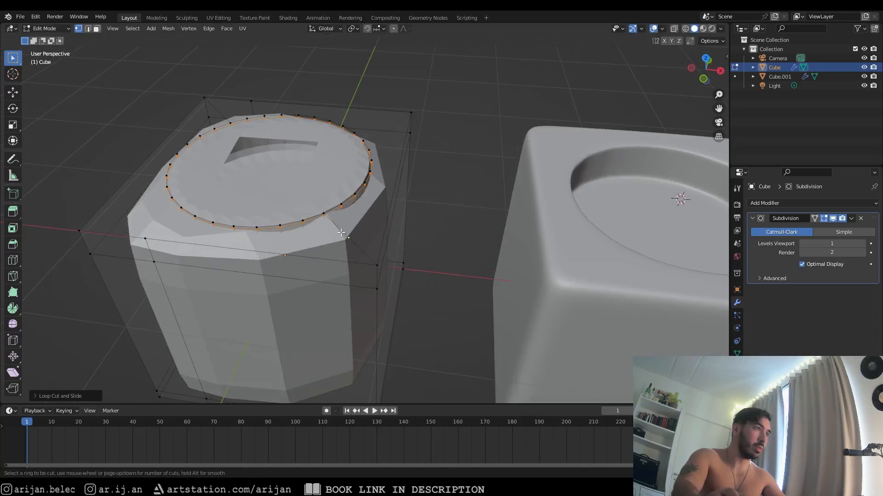
# - Add a centred loop cut around the recess on the clean cube's top face
pyautogui.press('Tab')
pyautogui.scroll(-4, 356, 228)
pyautogui.rightClick(445, 216)
pyautogui.press('Tab')
pyautogui.scroll(4, 443, 214)
pyautogui.keyDown('alt'); pyautogui.rightClick(457, 161); pyautogui.keyUp('alt')
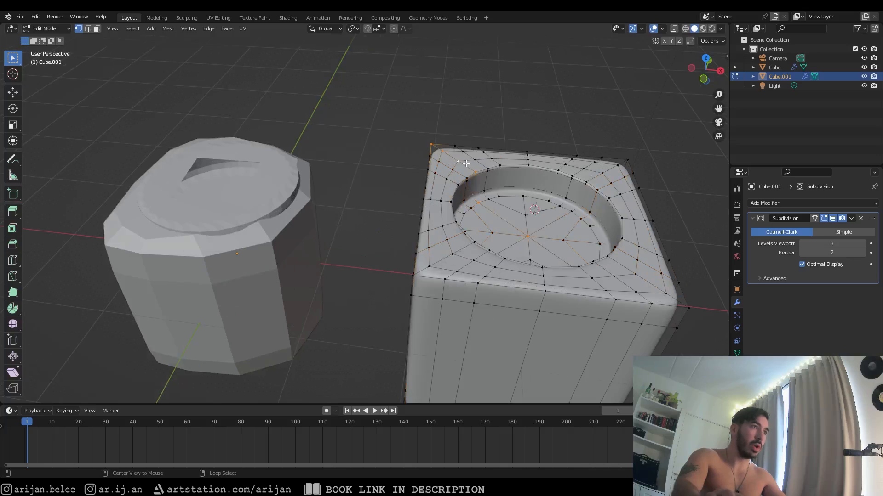
pyautogui.keyDown('shift'); pyautogui.moveTo(485, 159); pyautogui.dragTo(439, 172, button='middle'); pyautogui.keyUp('shift')
pyautogui.hotkey('ctrl', 'r')
pyautogui.click(447, 173)
pyautogui.rightClick(448, 173)
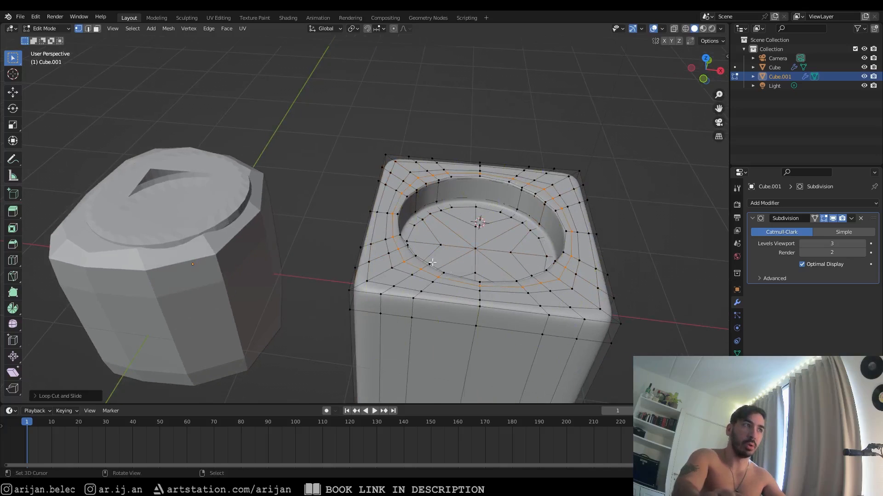
# - Set the Boolean-cut cube's viewport subdivision level to 0
pyautogui.keyDown('shift'); pyautogui.moveTo(243, 243); pyautogui.dragTo(362, 247, button='middle'); pyautogui.keyUp('shift')
pyautogui.press('Tab')
pyautogui.click(340, 246)
pyautogui.press('Tab')
pyautogui.keyDown('shift'); pyautogui.moveTo(299, 245); pyautogui.dragTo(397, 247, button='middle'); pyautogui.keyUp('shift')
pyautogui.moveTo(325, 168); pyautogui.dragTo(337, 169, button='middle')
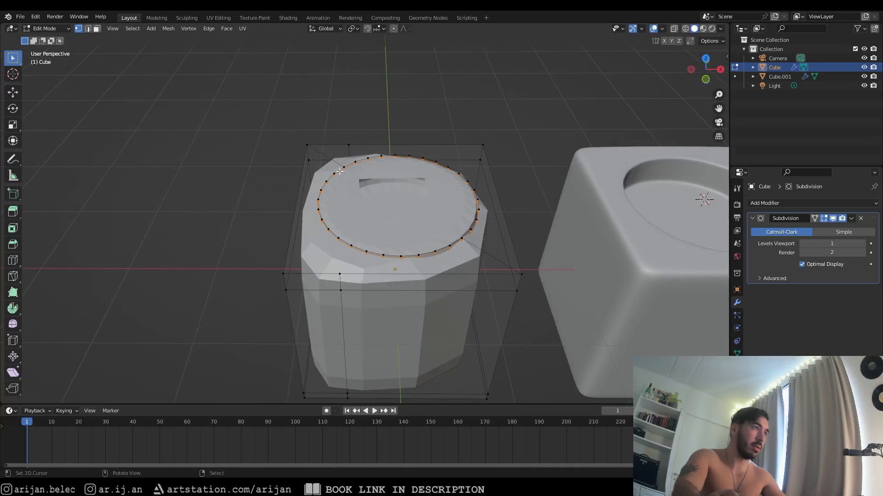
pyautogui.press('Tab')
pyautogui.hotkey('ctrl', '0')
# - Try to add a centred loop cut around the recess on the Boolean-cut cube's top face
pyautogui.press('Tab')
pyautogui.hotkey('ctrl', 'r')
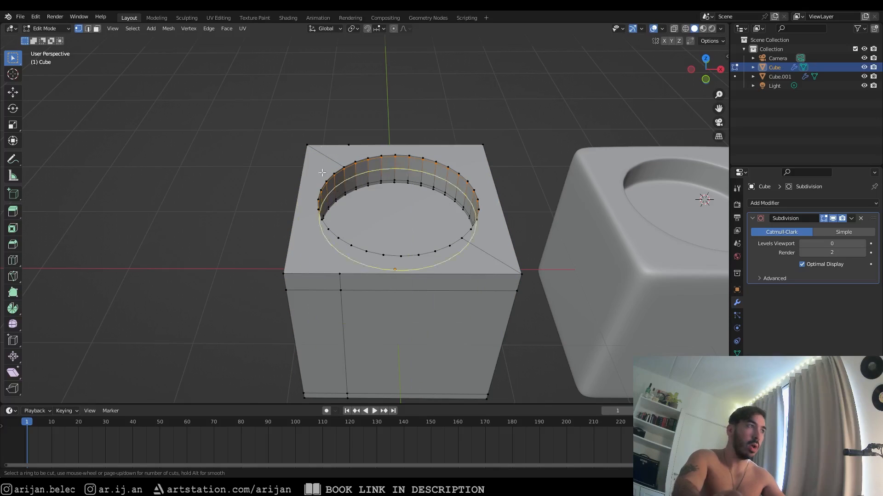
pyautogui.click(327, 156)
pyautogui.rightClick(327, 156)
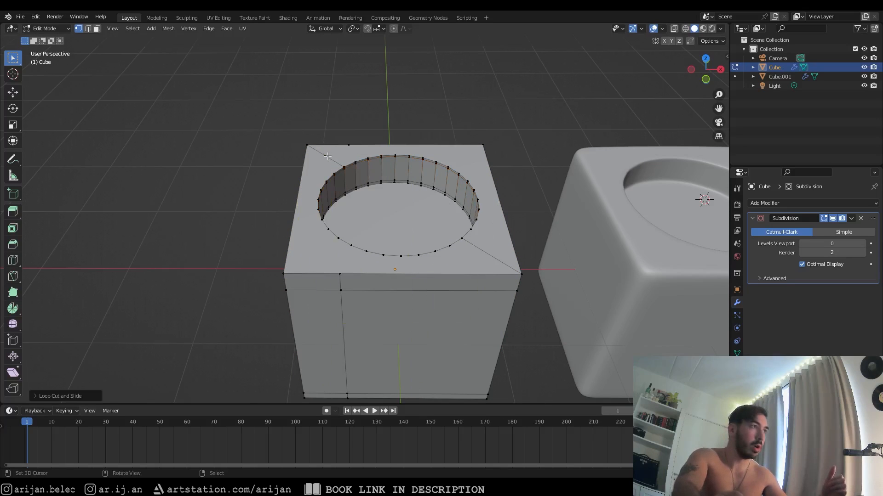
pyautogui.scroll(-3, 396, 208)
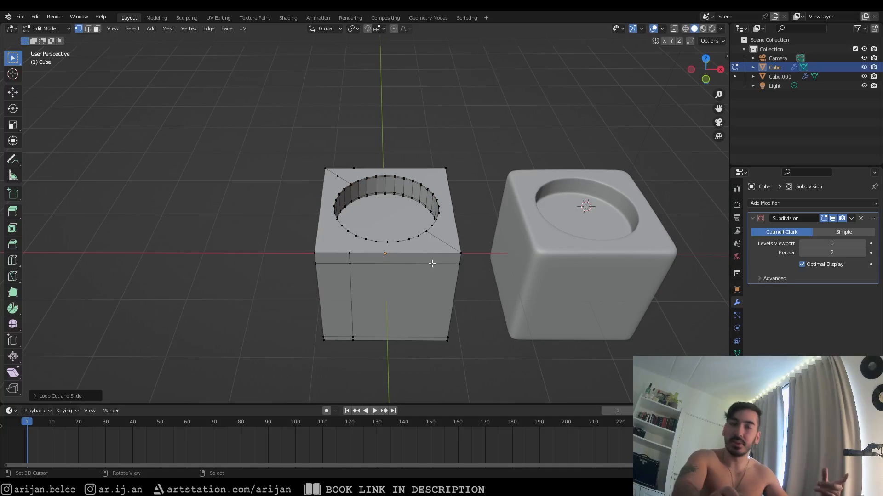
pyautogui.scroll(-3, 473, 299)
pyautogui.moveTo(441, 292); pyautogui.dragTo(469, 265, button='middle')
pyautogui.scroll(2, 446, 263)
pyautogui.press('Tab')
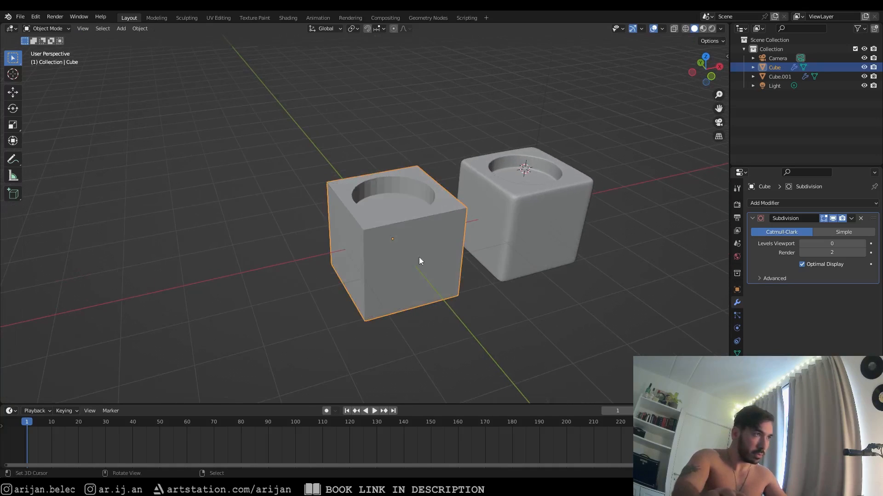
# - Slide the Boolean-cut cube's vertical loop onto the adjacent side edge and the vertex on the top face's diagonal edge into the corner
pyautogui.press('Tab')
pyautogui.moveTo(398, 246); pyautogui.dragTo(418, 291, button='middle')
pyautogui.keyDown('alt'); pyautogui.rightClick(371, 272); pyautogui.keyUp('alt')
pyautogui.press('g')
pyautogui.press('g')
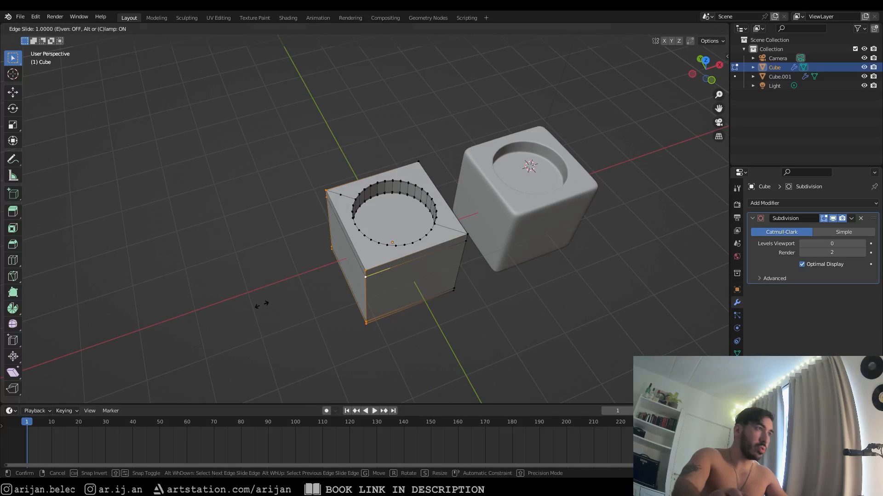
pyautogui.click(260, 305)
pyautogui.rightClick(337, 196)
pyautogui.press('g')
pyautogui.press('g')
pyautogui.click(316, 189)
# - Remove the Subdivision modifier from the clean cube
pyautogui.press('Tab')
pyautogui.rightClick(542, 209)
pyautogui.press('Tab')
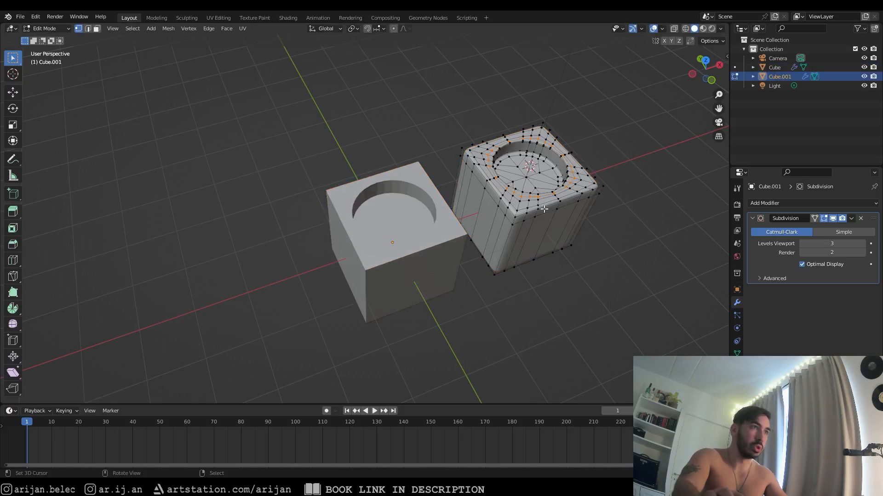
pyautogui.moveTo(542, 210); pyautogui.dragTo(600, 190, button='middle')
pyautogui.click(861, 218)
pyautogui.moveTo(518, 289); pyautogui.dragTo(506, 290, button='middle')
pyautogui.press('Tab')
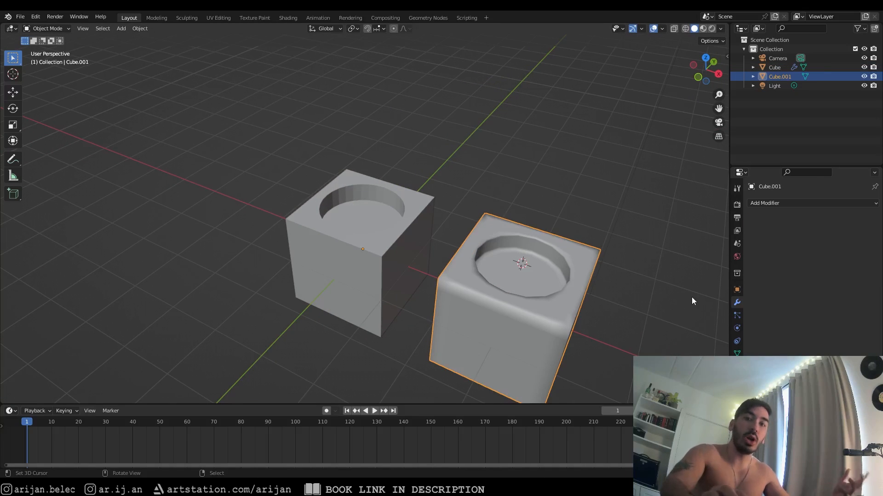
pyautogui.moveTo(636, 287); pyautogui.dragTo(647, 287, button='middle')
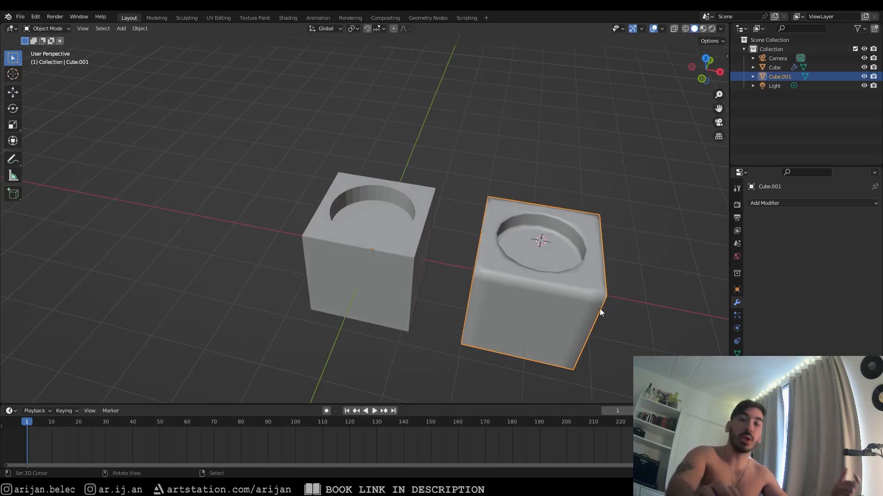
pyautogui.moveTo(600, 310); pyautogui.dragTo(572, 298, button='middle')
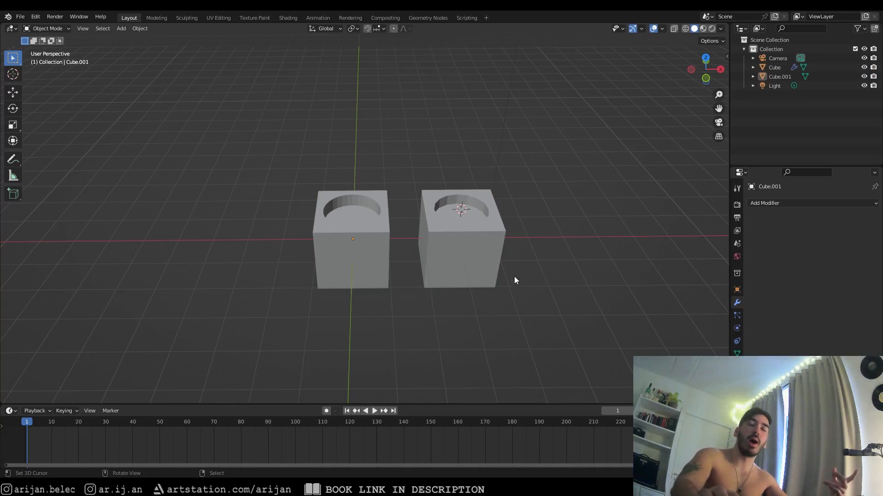
# - Shade the clean cube smooth and deselect it
pyautogui.moveTo(468, 316); pyautogui.dragTo(404, 289, button='middle')
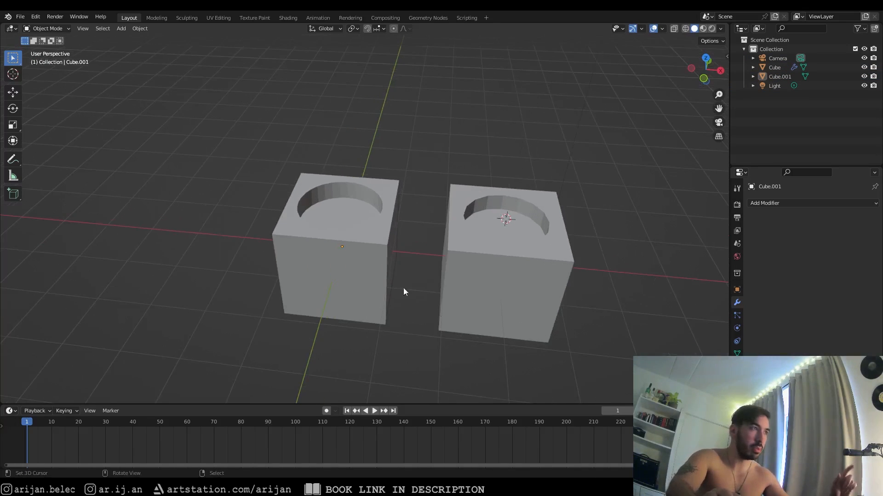
pyautogui.click(518, 261)
pyautogui.press('Tab')
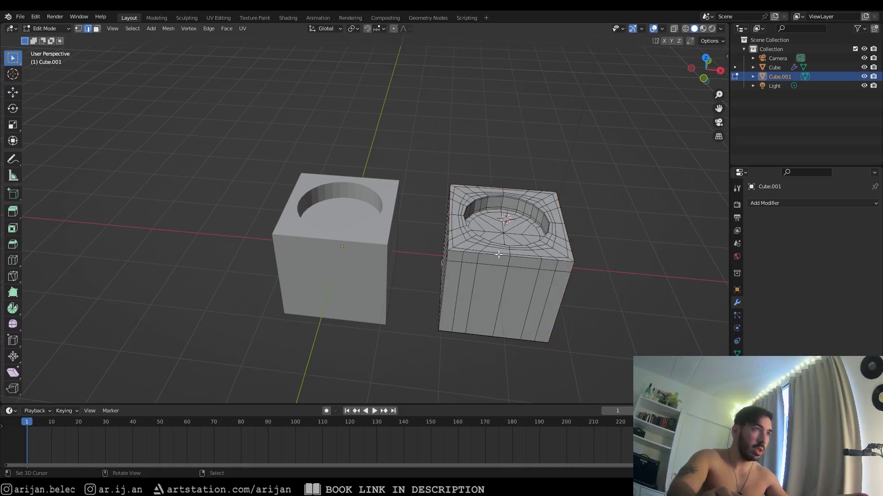
pyautogui.press('Tab')
pyautogui.moveTo(488, 266); pyautogui.dragTo(437, 249, button='middle')
pyautogui.click(140, 29)
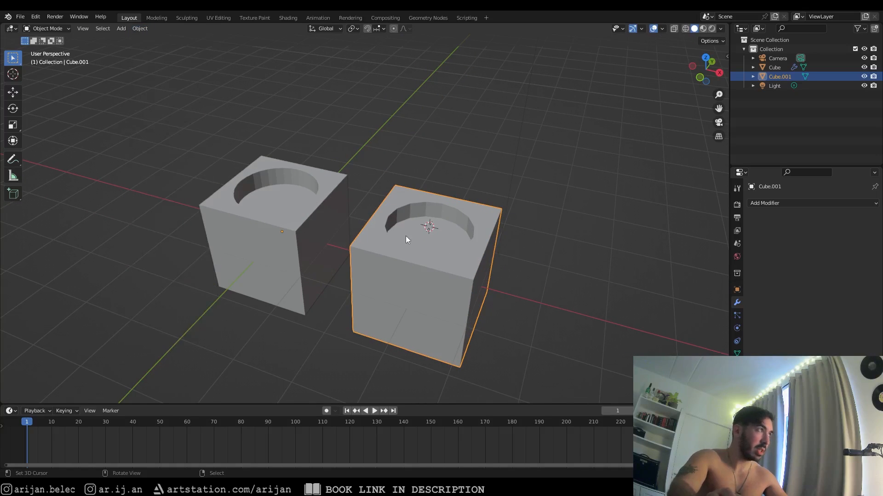
pyautogui.click(136, 28)
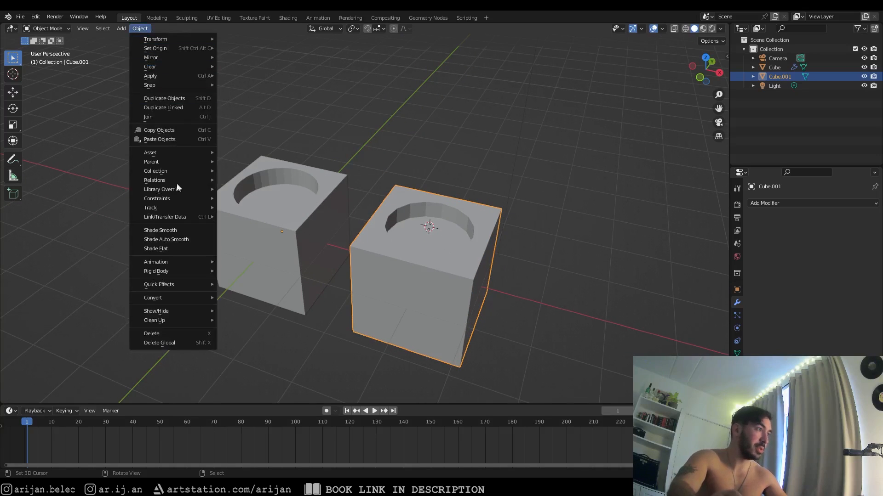
pyautogui.click(170, 231)
pyautogui.moveTo(315, 260); pyautogui.dragTo(341, 261, button='middle')
pyautogui.moveTo(340, 260)
pyautogui.keyDown('shift'); pyautogui.mouseDown(button='middle')
pyautogui.moveTo(297, 282)
pyautogui.moveTo(357, 260)
pyautogui.mouseUp(button='middle'); pyautogui.keyUp('shift')
pyautogui.scroll(2, 297, 282)
pyautogui.hotkey('alt', 'a')
# - Slide the vertical edge loops at one corner of the clean cube inward to round that corner
pyautogui.moveTo(437, 253); pyautogui.dragTo(350, 275, button='middle')
pyautogui.moveTo(351, 275); pyautogui.dragTo(352, 252, button='middle')
pyautogui.press('Tab')
pyautogui.scroll(2, 371, 266)
pyautogui.press('g')
pyautogui.press('g')
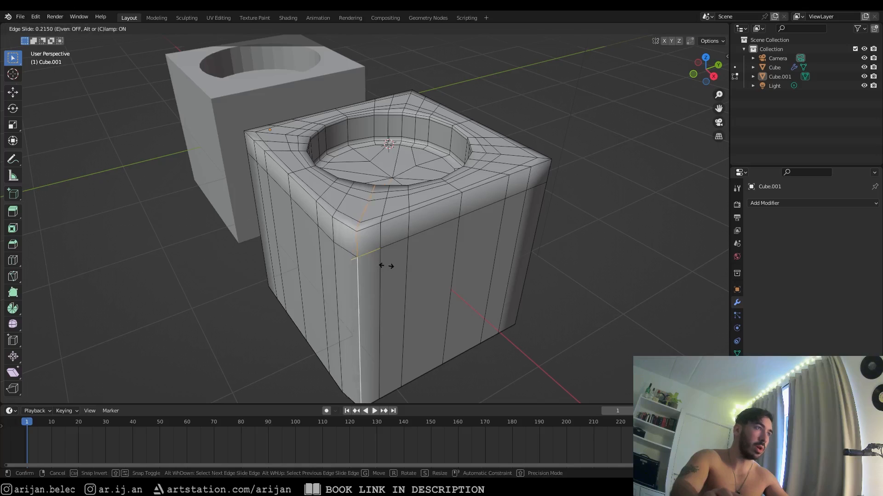
pyautogui.click(391, 264)
pyautogui.press('g')
pyautogui.press('g')
pyautogui.click(382, 264)
pyautogui.press('g')
pyautogui.press('g')
pyautogui.click(382, 265)
pyautogui.press('Tab')
pyautogui.scroll(-2, 387, 264)
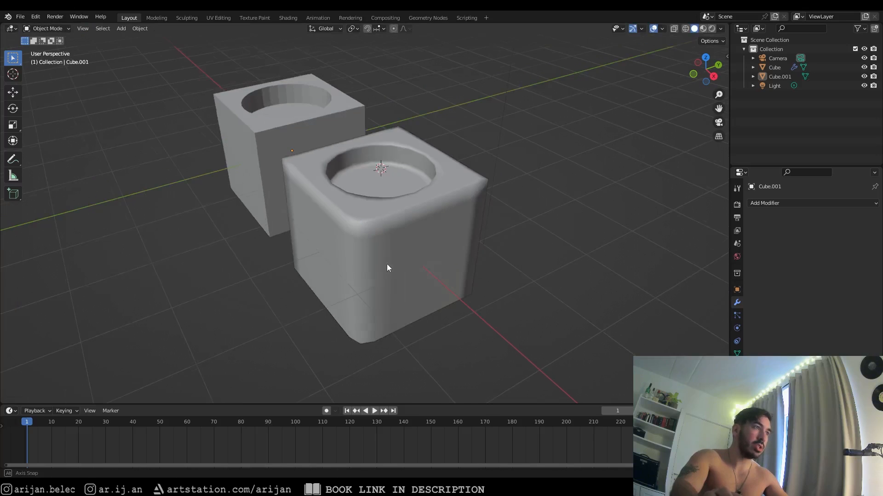
pyautogui.moveTo(387, 264); pyautogui.dragTo(340, 284, button='middle')
pyautogui.scroll(3, 388, 258)
pyautogui.scroll(-3, 418, 264)
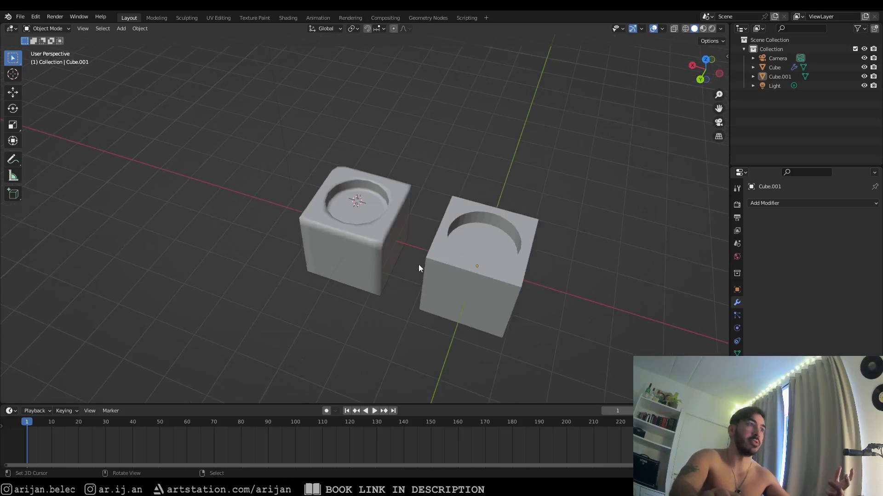
# - Round another vertical corner of the clean cube by sliding its edge loop along the neighbouring faces
pyautogui.scroll(3, 418, 264)
pyautogui.moveTo(405, 246); pyautogui.dragTo(356, 229, button='middle')
pyautogui.click(435, 235)
pyautogui.press('Tab')
pyautogui.press('g')
pyautogui.press('g')
pyautogui.click(356, 229)
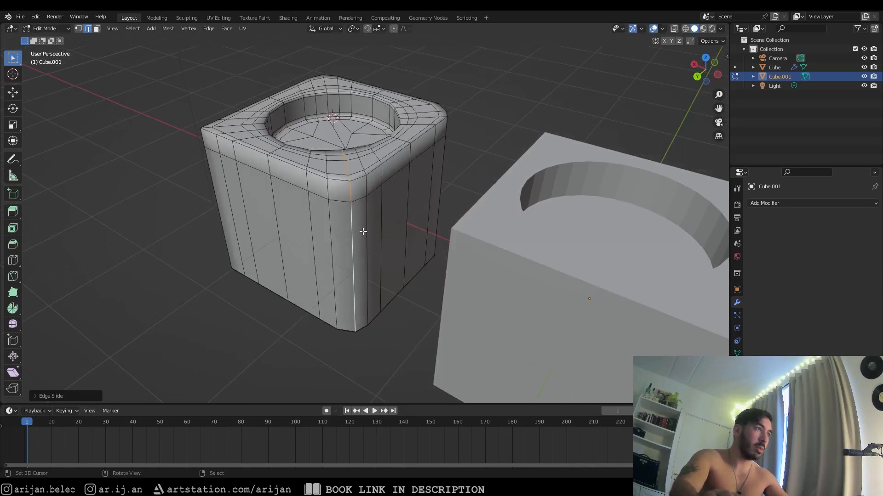
pyautogui.press('g')
pyautogui.press('g')
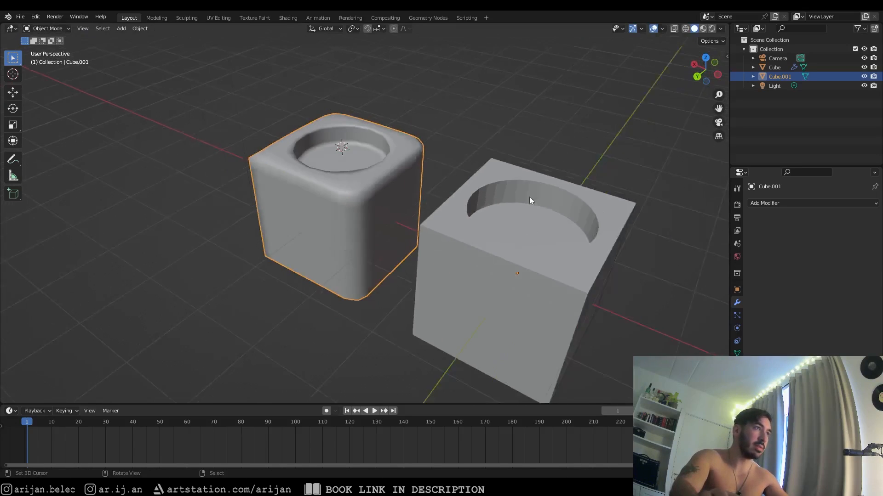
# - Select the Boolean-cut cube's entire mesh and merge its vertices by distance
pyautogui.moveTo(529, 197); pyautogui.dragTo(417, 223, button='middle')
pyautogui.click(410, 222)
pyautogui.press('Tab')
pyautogui.press('Tab')
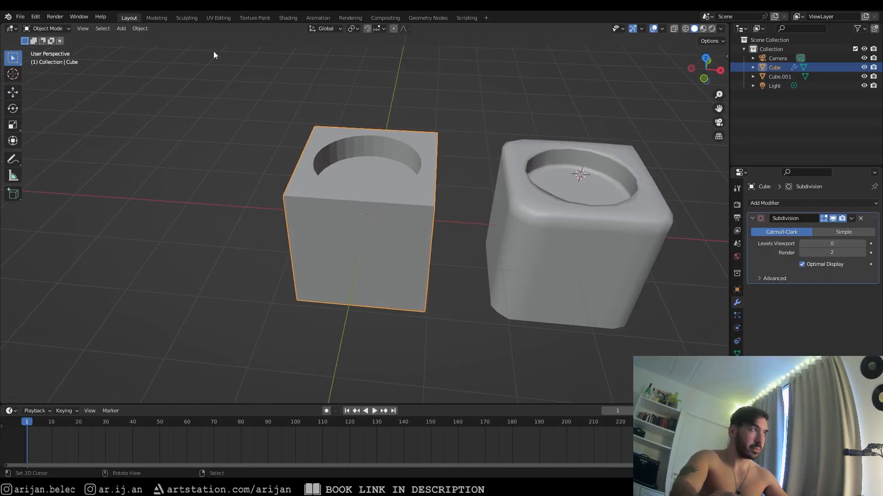
pyautogui.click(121, 29)
pyautogui.press('Tab')
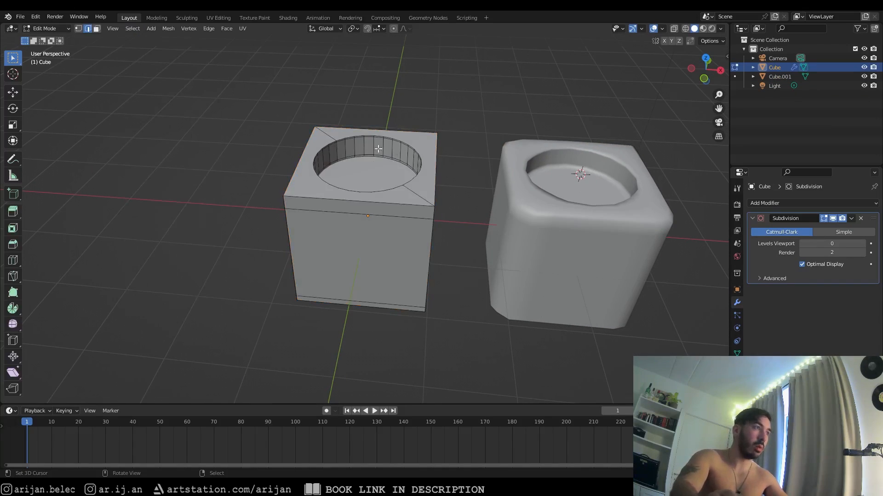
pyautogui.moveTo(308, 147); pyautogui.dragTo(330, 148, button='middle')
pyautogui.press('3')
pyautogui.rightClick(391, 131)
pyautogui.rightClick(307, 138)
pyautogui.rightClick(327, 137)
pyautogui.press('a')
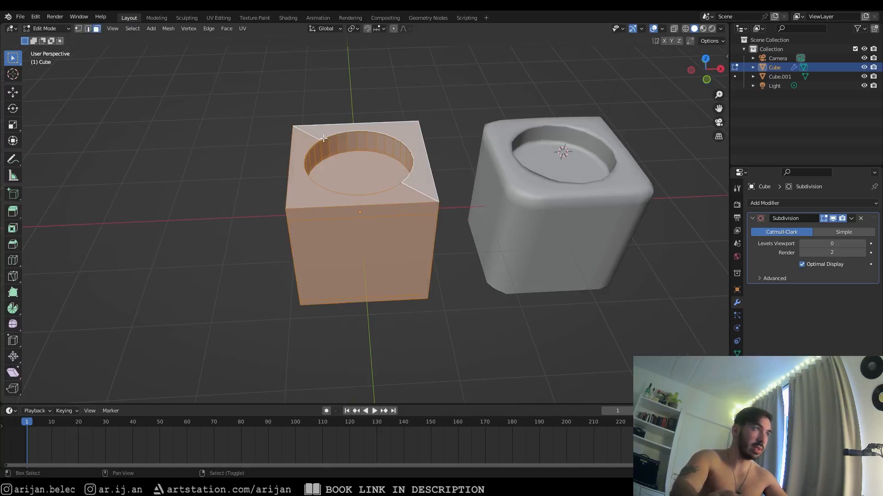
pyautogui.press('m')
pyautogui.press('b')
# - Shade the Boolean-cut cube smooth
pyautogui.press('Tab')
pyautogui.click(147, 29)
pyautogui.click(160, 230)
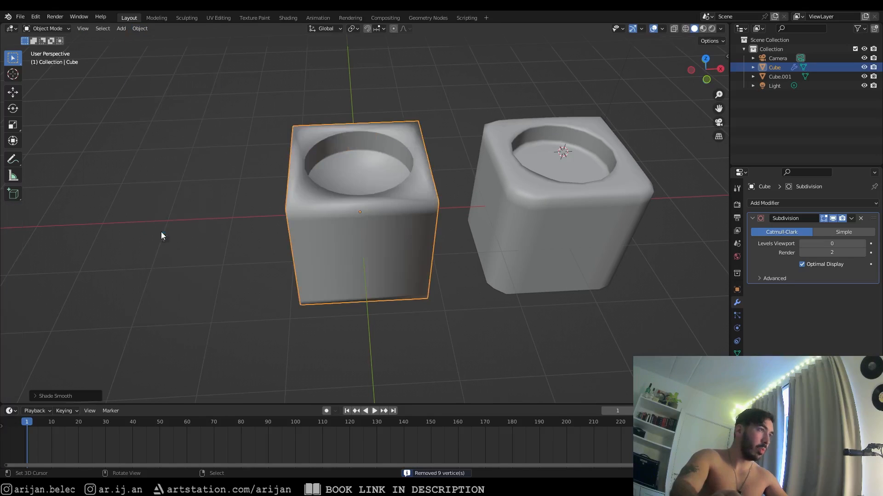
# - Examine the smooth shading around the Boolean-cut cube's recess and top edges from several angles
pyautogui.scroll(1, 354, 294)
pyautogui.keyDown('shift'); pyautogui.moveTo(353, 253); pyautogui.dragTo(382, 300, button='middle'); pyautogui.keyUp('shift')
pyautogui.press('Tab')
pyautogui.moveTo(421, 255); pyautogui.dragTo(260, 185, button='middle')
pyautogui.press('Tab')
pyautogui.scroll(2, 261, 185)
pyautogui.moveTo(490, 318); pyautogui.dragTo(215, 254, button='middle')
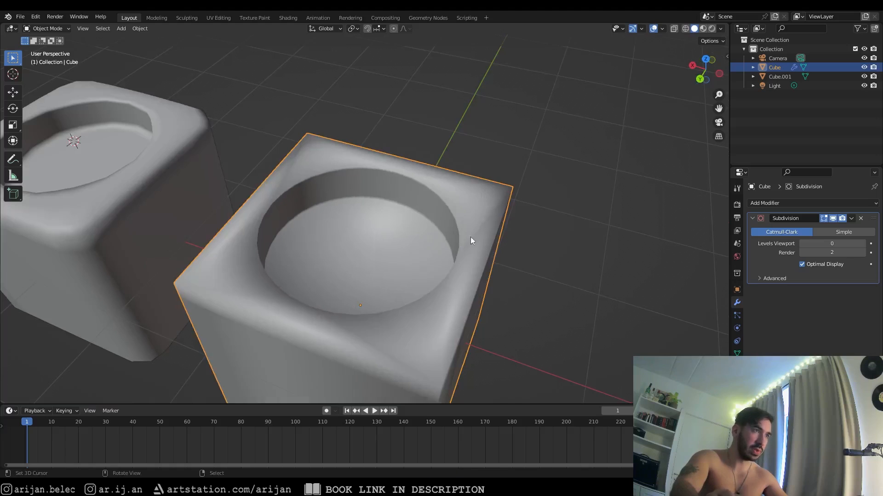
pyautogui.moveTo(463, 297); pyautogui.dragTo(311, 326, button='middle')
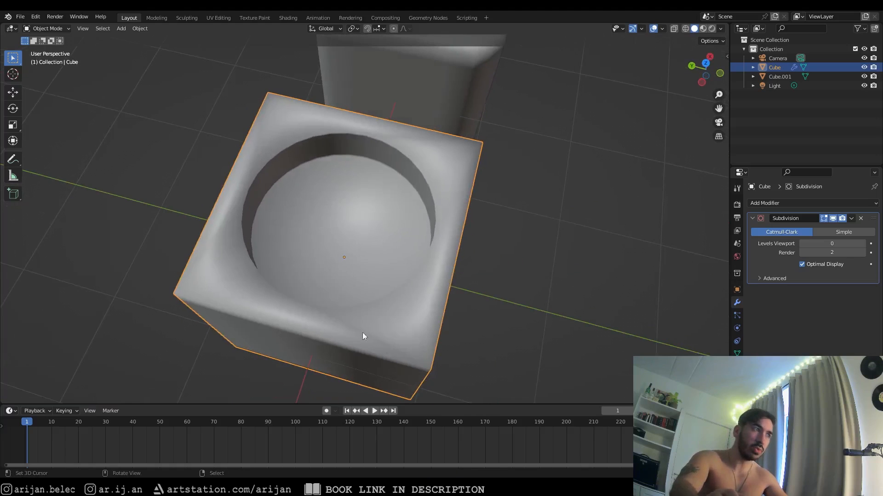
pyautogui.scroll(-3, 271, 240)
pyautogui.moveTo(295, 246); pyautogui.dragTo(406, 258, button='middle')
# - Compare the smooth shading of the clean cube with that of the Boolean-cut cube from different angles
pyautogui.click(547, 238)
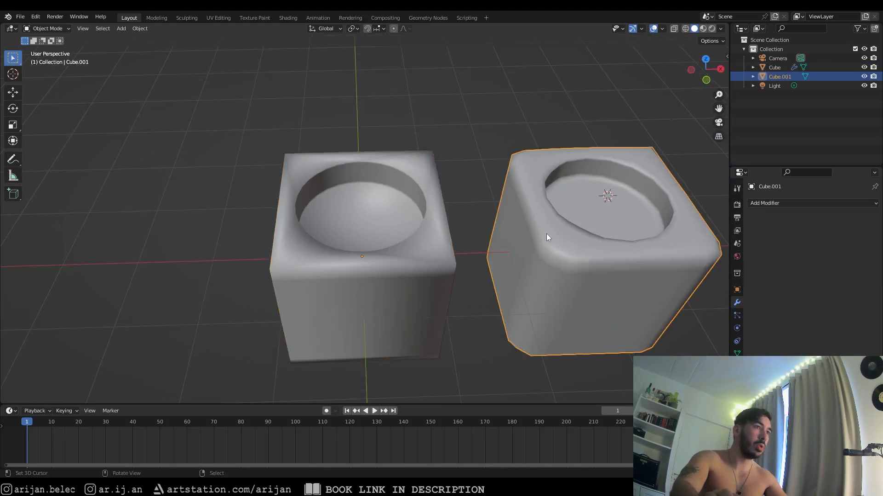
pyautogui.moveTo(548, 238); pyautogui.dragTo(350, 234, button='middle')
pyautogui.moveTo(330, 271); pyautogui.dragTo(329, 272, button='middle')
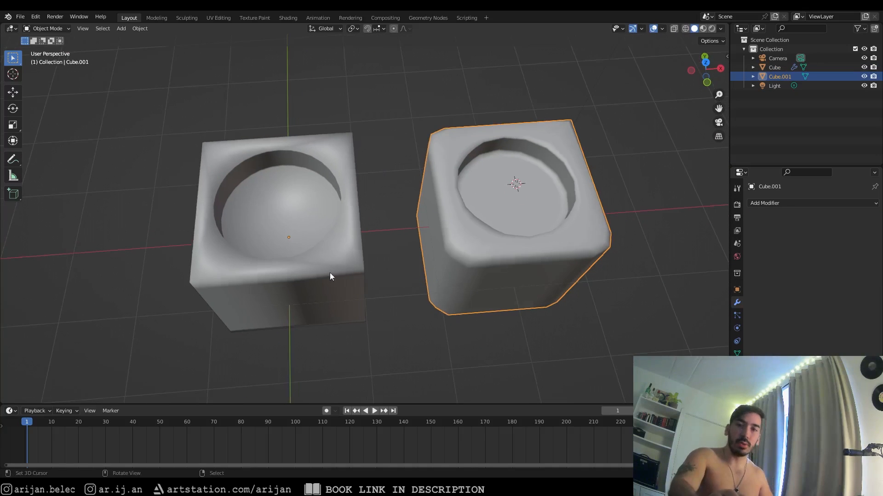
pyautogui.moveTo(235, 296); pyautogui.dragTo(367, 241, button='middle')
pyautogui.keyDown('shift'); pyautogui.moveTo(368, 242); pyautogui.dragTo(461, 269, button='middle'); pyautogui.keyUp('shift')
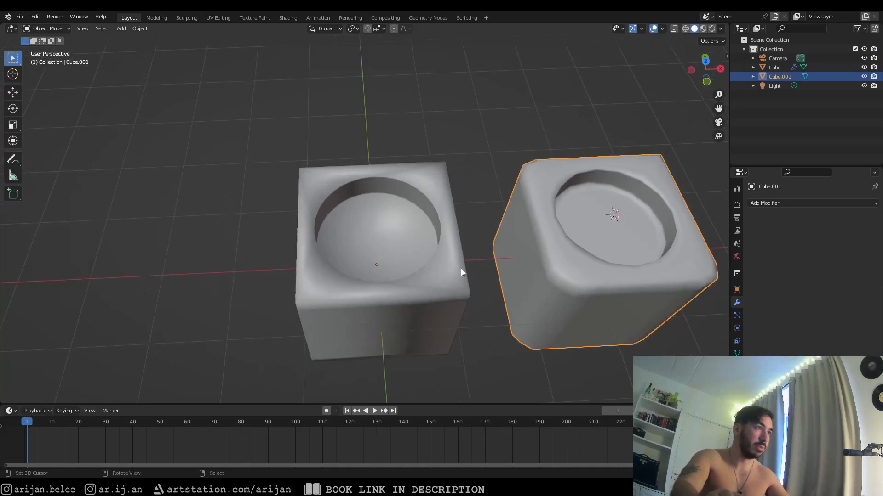
pyautogui.scroll(2, 461, 268)
pyautogui.rightClick(439, 211)
pyautogui.moveTo(440, 230); pyautogui.dragTo(416, 227, button='middle')
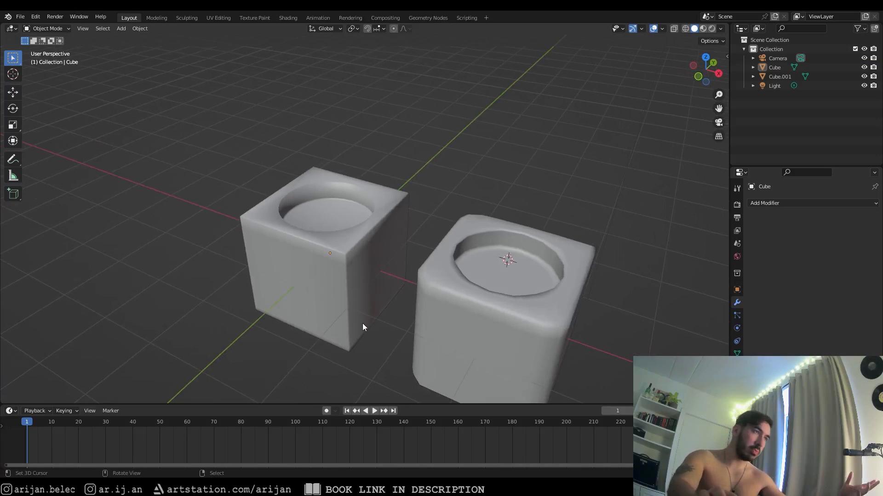
pyautogui.moveTo(367, 342); pyautogui.dragTo(380, 315, button='middle')
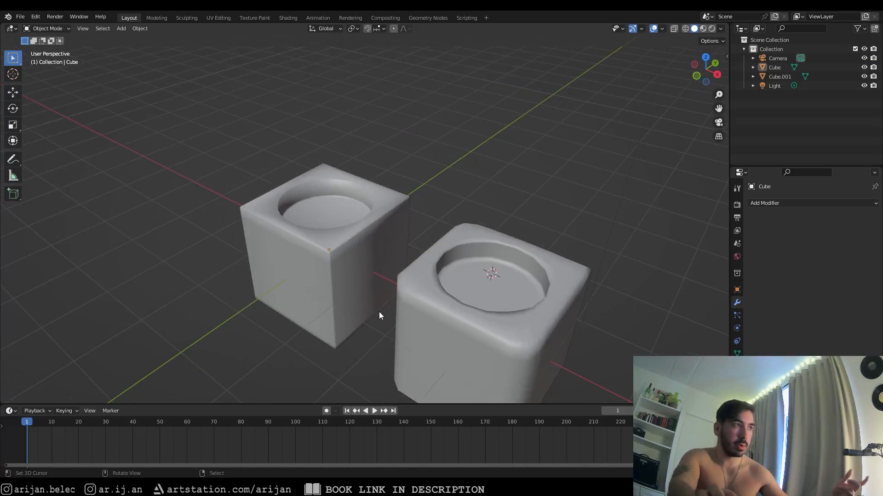
pyautogui.click(473, 279)
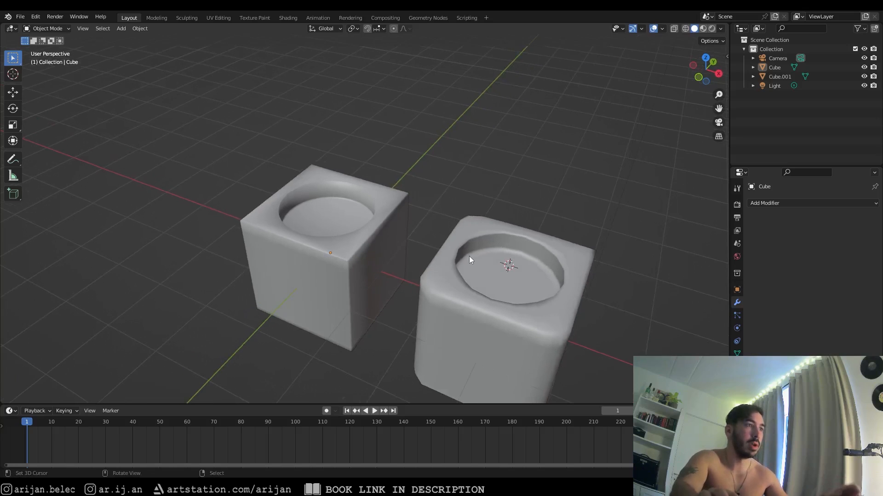
# - Examine the edge flow around the clean cube's recess and top edges in Edit Mode
pyautogui.press('Tab')
pyautogui.moveTo(464, 252); pyautogui.dragTo(355, 212, button='middle')
pyautogui.scroll(1, 424, 231)
pyautogui.keyDown('alt'); pyautogui.rightClick(413, 215); pyautogui.keyUp('alt')
pyautogui.scroll(1, 355, 212)
pyautogui.rightClick(376, 195)
pyautogui.moveTo(585, 259); pyautogui.dragTo(594, 257, button='middle')
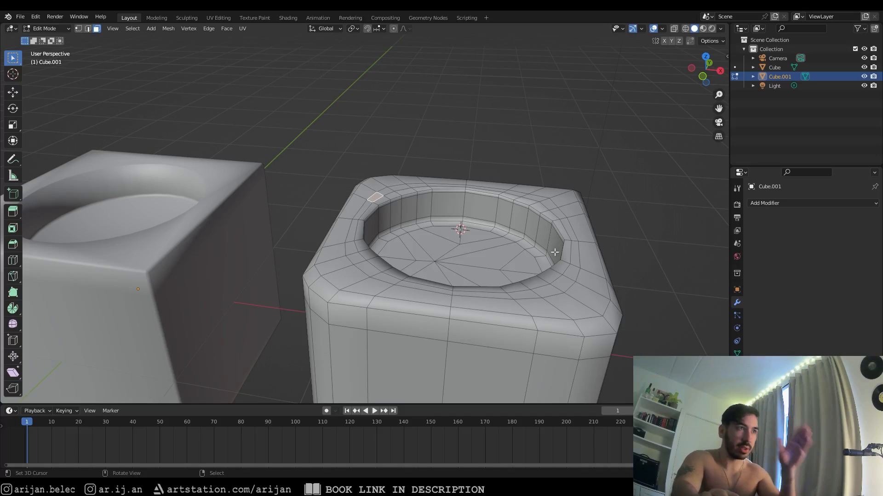
pyautogui.scroll(-3, 523, 252)
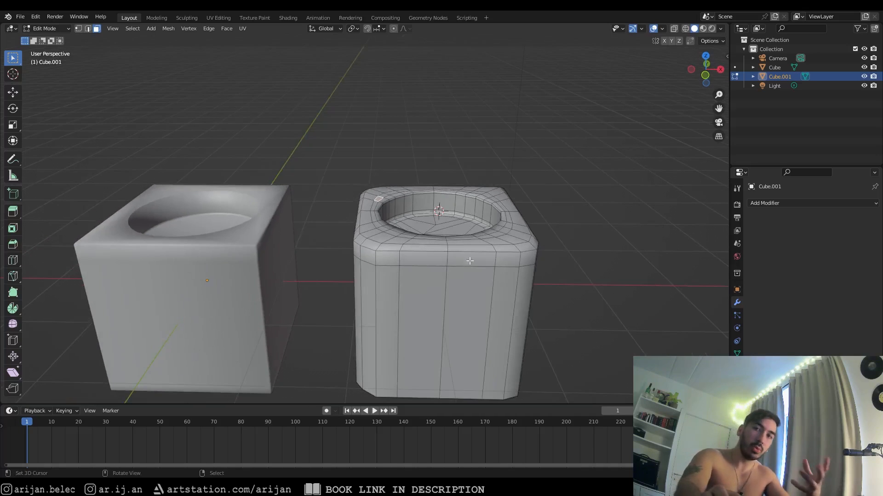
pyautogui.moveTo(469, 261); pyautogui.dragTo(371, 230, button='middle')
pyautogui.moveTo(367, 188); pyautogui.dragTo(366, 207, button='middle')
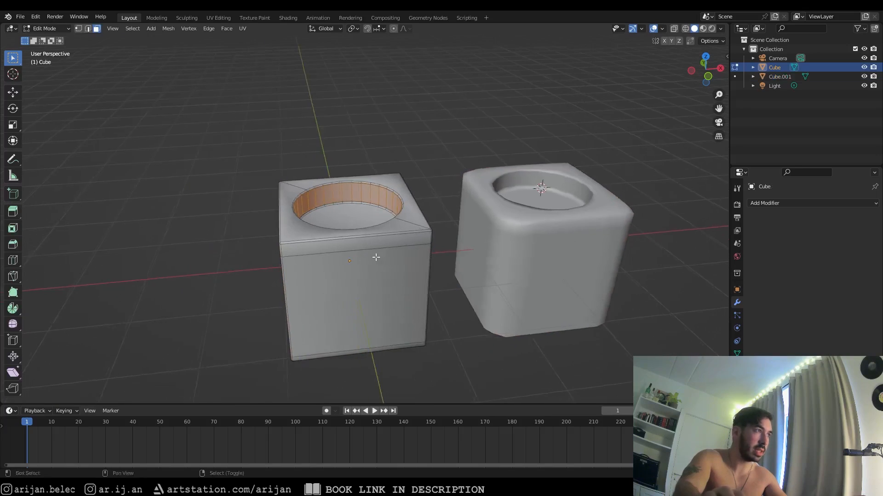
# - Examine the large n-gon faces around the Boolean-cut cube's recess, and its smooth shading in Object Mode
pyautogui.scroll(1, 386, 223)
pyautogui.click(416, 195)
pyautogui.moveTo(425, 194); pyautogui.dragTo(478, 187, button='middle')
pyautogui.scroll(1, 399, 131)
pyautogui.moveTo(326, 166); pyautogui.dragTo(291, 186, button='middle')
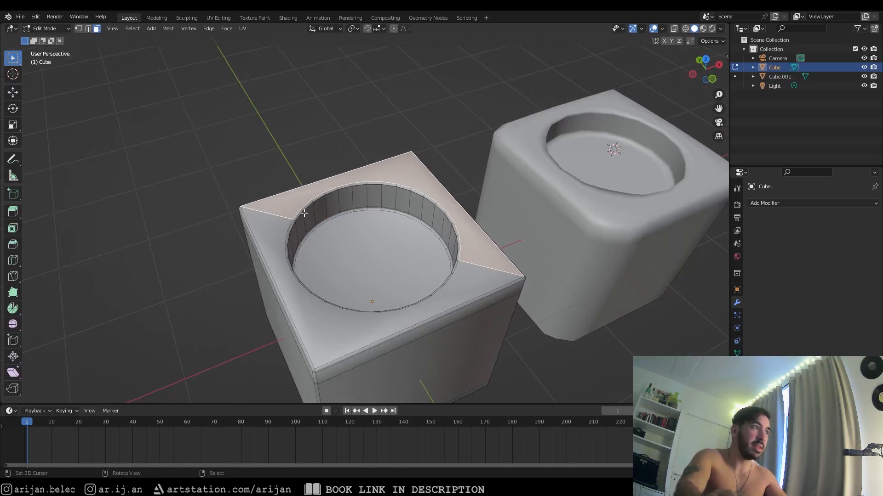
pyautogui.press('1')
pyautogui.moveTo(413, 188); pyautogui.dragTo(363, 170, button='middle')
pyautogui.keyDown('shift'); pyautogui.moveTo(313, 228); pyautogui.dragTo(521, 180, button='middle'); pyautogui.keyUp('shift')
pyautogui.press('Tab')
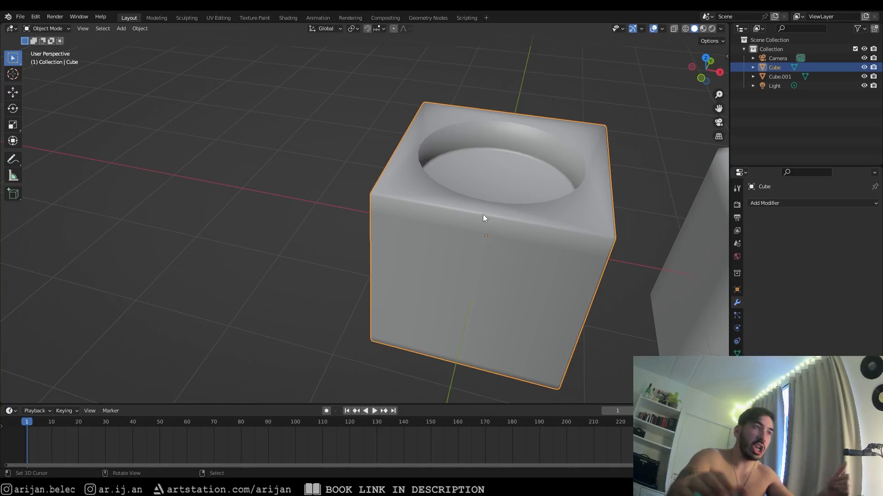
pyautogui.scroll(-2, 483, 214)
pyautogui.moveTo(524, 217); pyautogui.dragTo(497, 246, button='middle')
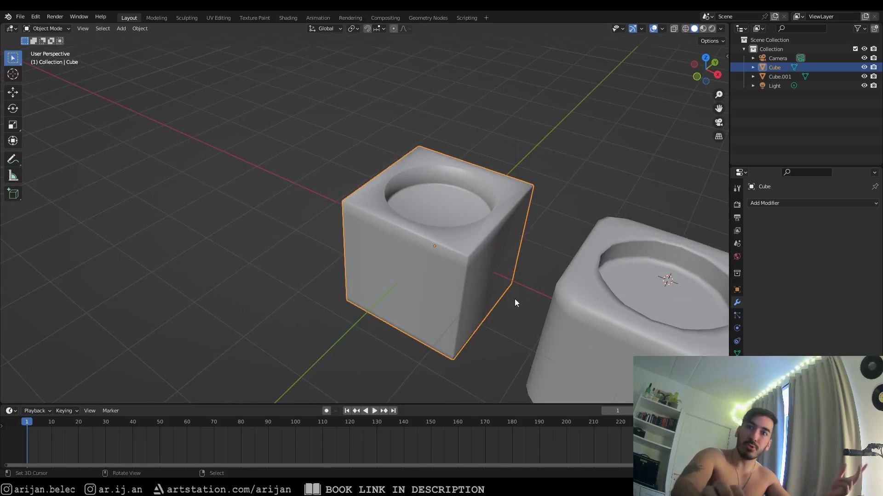
pyautogui.moveTo(515, 299)
pyautogui.mouseDown(button='middle')
pyautogui.moveTo(561, 295)
pyautogui.moveTo(515, 301)
pyautogui.mouseUp(button='middle')
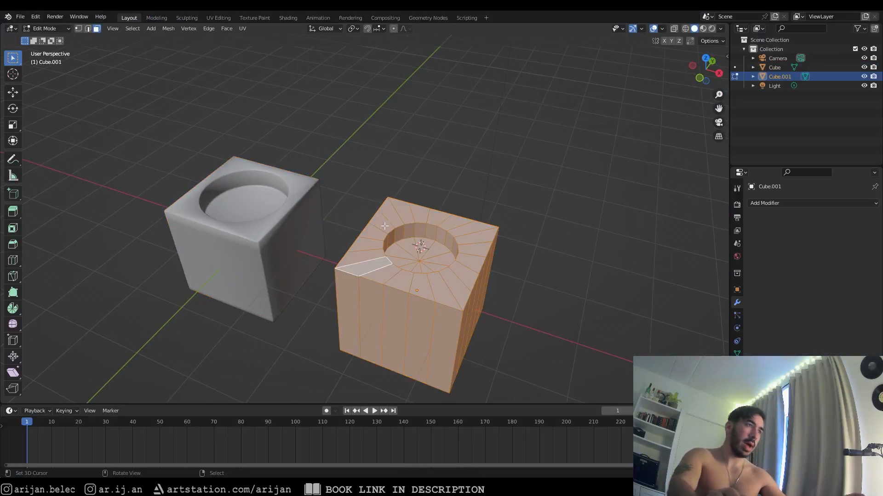
# - Inspect the flat-shaded clean cube's recess in Object Mode and return to editing its mesh
pyautogui.press('Tab')
pyautogui.moveTo(414, 228); pyautogui.dragTo(400, 230, button='middle')
pyautogui.scroll(1, 416, 253)
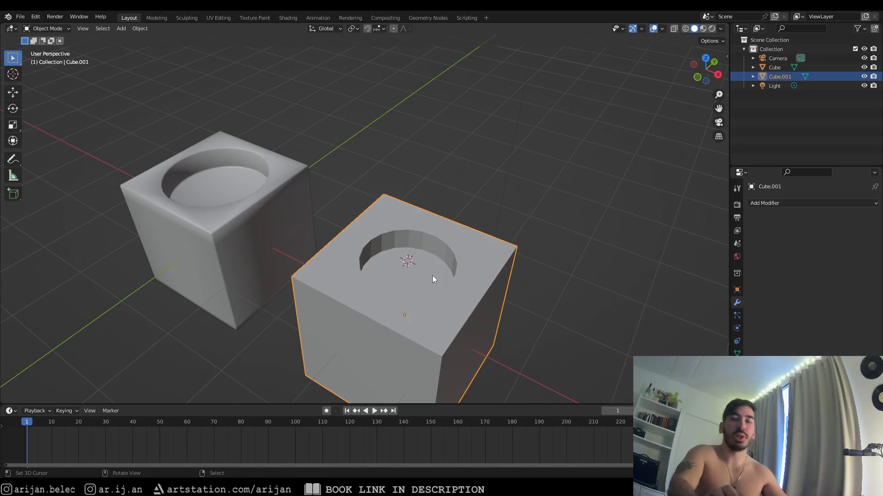
pyautogui.moveTo(432, 274); pyautogui.dragTo(420, 296, button='middle')
pyautogui.press('Tab')
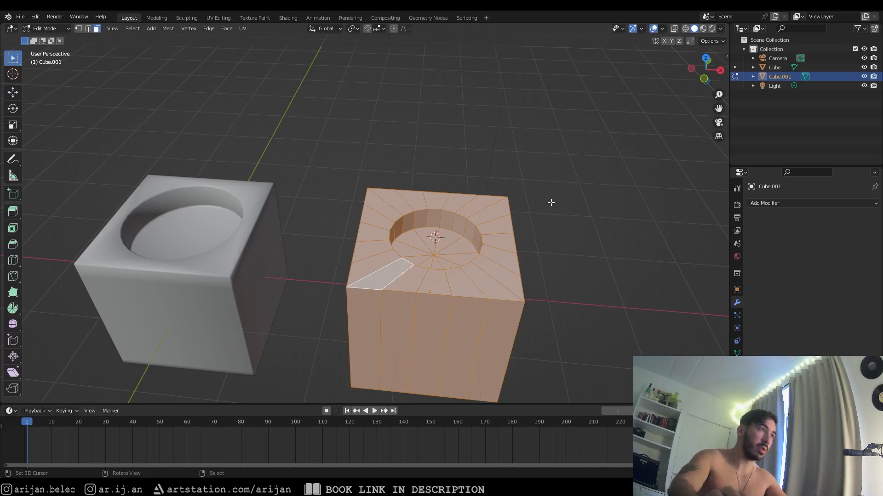
# - Inset three adjacent top faces beside the recess at the clean cube's front corner by about 0.12 m
pyautogui.moveTo(429, 222); pyautogui.dragTo(410, 230, button='middle')
pyautogui.rightClick(369, 227)
pyautogui.keyDown('shift'); pyautogui.moveTo(409, 282); pyautogui.dragTo(360, 281, button='middle'); pyautogui.keyUp('shift')
pyautogui.scroll(1, 358, 280)
pyautogui.rightClick(314, 307)
pyautogui.keyDown('shift'); pyautogui.rightClick(341, 308); pyautogui.keyUp('shift')
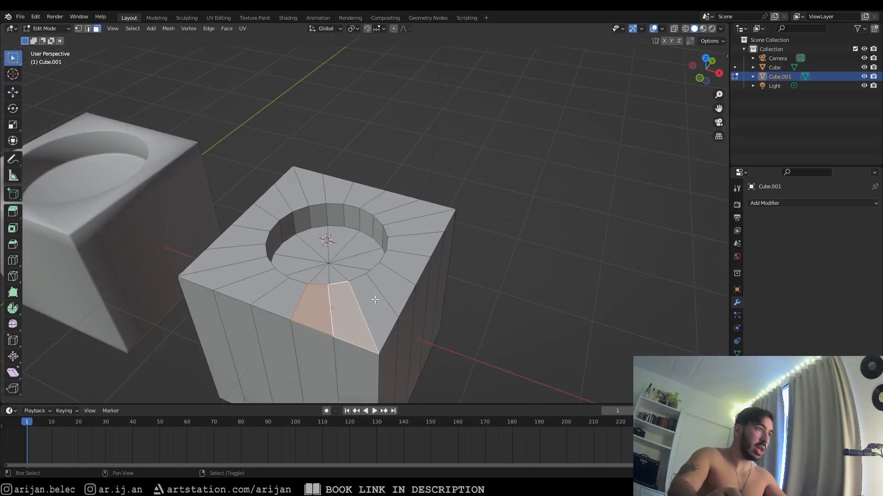
pyautogui.keyDown('shift'); pyautogui.rightClick(401, 288); pyautogui.keyUp('shift')
pyautogui.press('i')
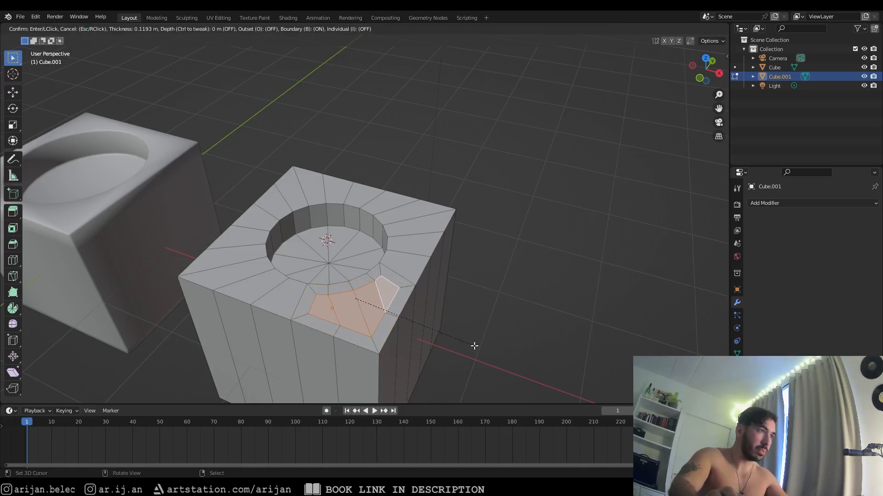
pyautogui.click(474, 346)
# - Extrude the inset front-corner faces downward to form a pocket beside the recess
pyautogui.moveTo(404, 313); pyautogui.dragTo(409, 288, button='middle')
pyautogui.press('e')
pyautogui.click(410, 299)
pyautogui.moveTo(412, 257); pyautogui.dragTo(416, 281, button='middle')
# - Inset three adjacent top faces at the clean cube's front-left corner and scale them to about 0.78
pyautogui.rightClick(282, 283)
pyautogui.keyDown('shift'); pyautogui.rightClick(295, 297); pyautogui.keyUp('shift')
pyautogui.keyDown('shift'); pyautogui.rightClick(312, 311); pyautogui.keyUp('shift')
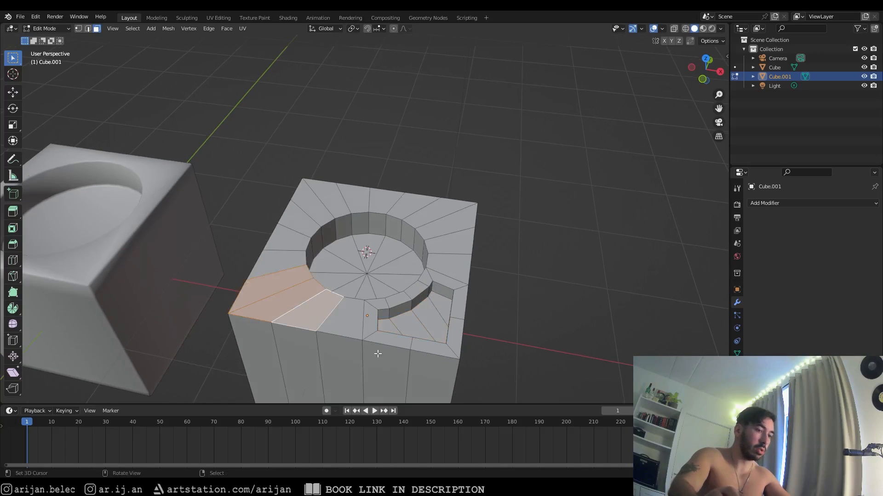
pyautogui.press('i')
pyautogui.click(363, 348)
pyautogui.press('s')
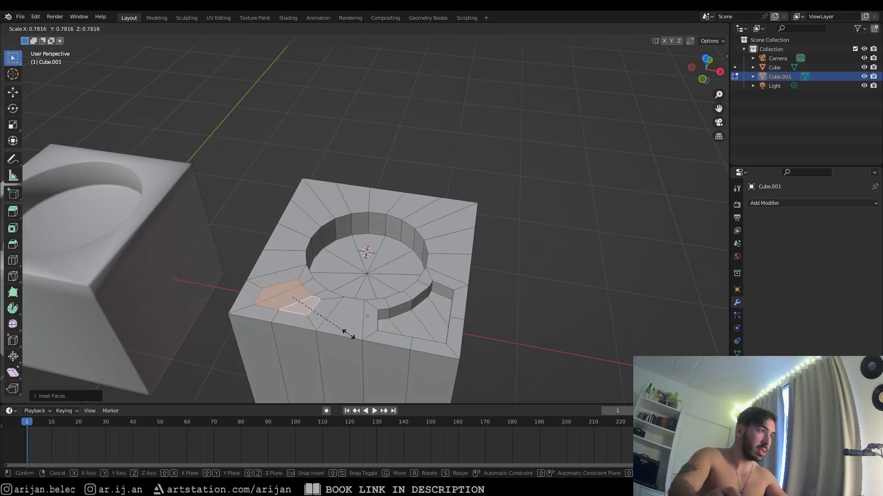
pyautogui.click(345, 333)
# - Reshape the inset front-left faces into a circle and rotate them about the Z axis
pyautogui.press('w')
pyautogui.moveTo(319, 272)
pyautogui.click(361, 281)
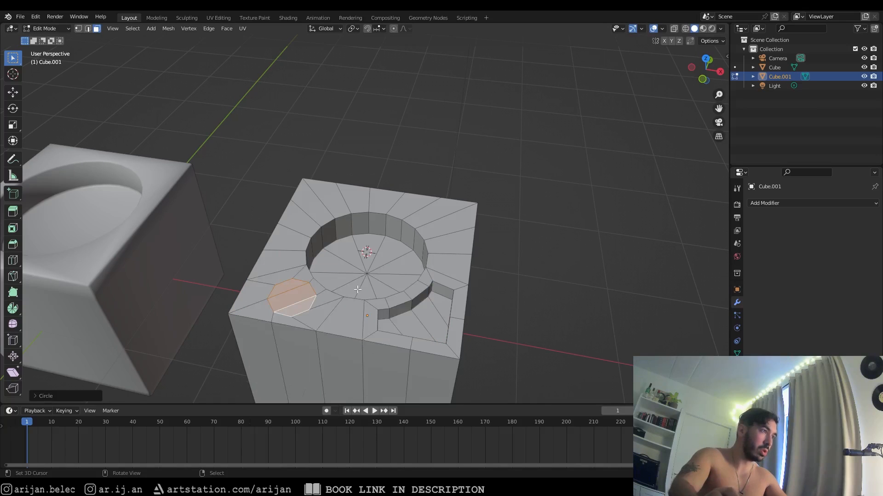
pyautogui.moveTo(364, 285); pyautogui.dragTo(380, 342, button='middle')
pyautogui.press('r')
pyautogui.press('z')
pyautogui.click(385, 332)
# - Extrude the circular faces downward into a small round recess and review the cube in Object Mode
pyautogui.press('e')
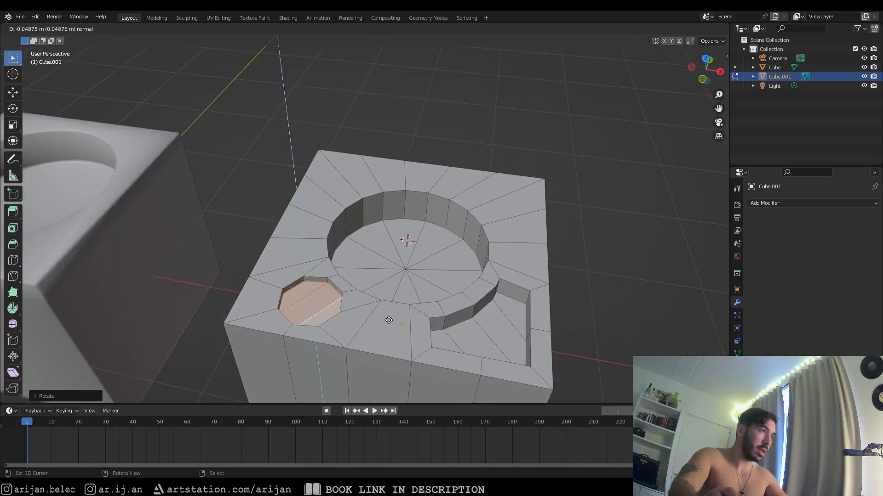
pyautogui.click(393, 326)
pyautogui.press('Tab')
pyautogui.scroll(-4, 342, 284)
pyautogui.moveTo(342, 283); pyautogui.dragTo(429, 255, button='middle')
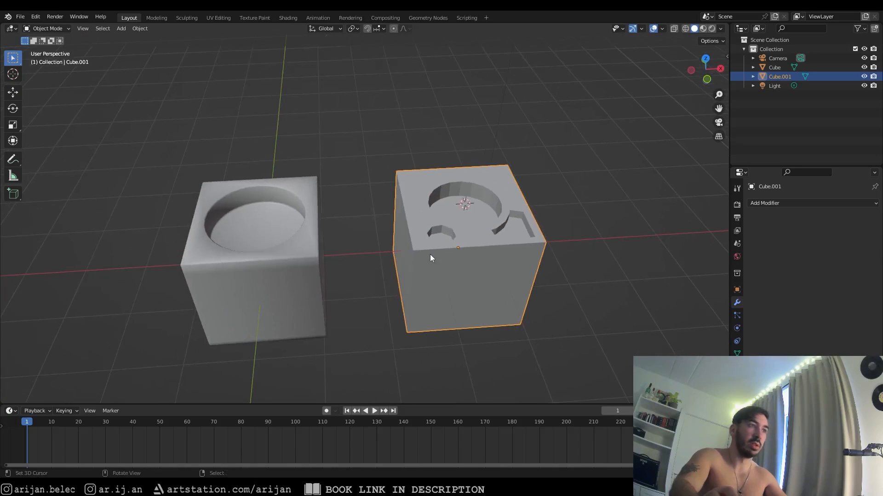
pyautogui.scroll(4, 431, 253)
pyautogui.press('Tab')
pyautogui.press('Tab')
# - Inset the front-left n-gon on the Boolean-cut cube's top by about 0.04 m
pyautogui.rightClick(211, 261)
pyautogui.press('Tab')
pyautogui.keyDown('shift'); pyautogui.moveTo(210, 260); pyautogui.dragTo(324, 249, button='middle'); pyautogui.keyUp('shift')
pyautogui.rightClick(382, 255)
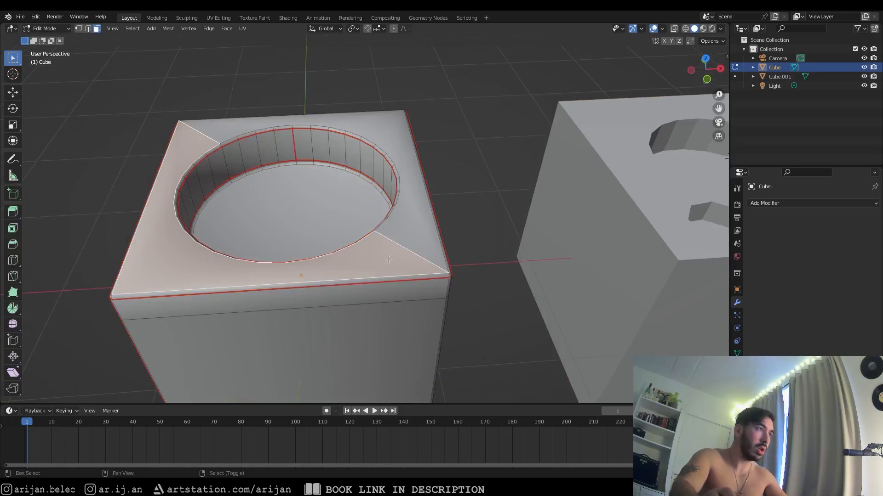
pyautogui.moveTo(388, 258); pyautogui.dragTo(447, 315, button='middle')
pyautogui.press('i')
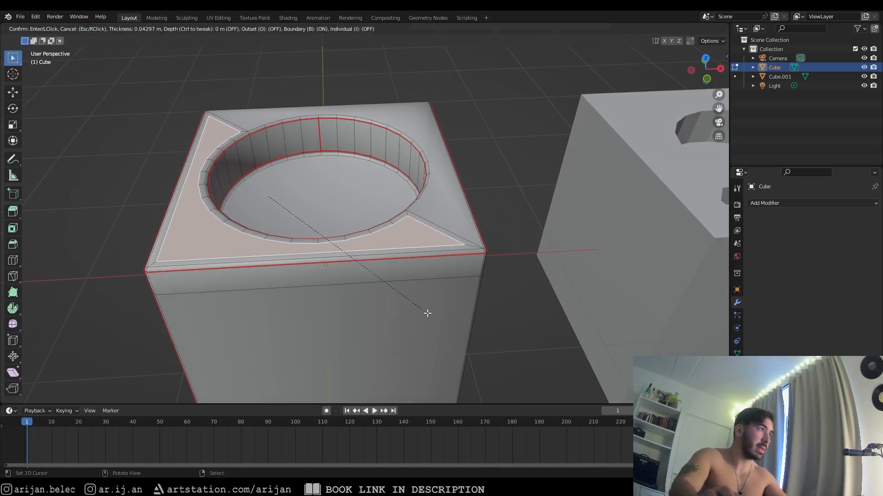
pyautogui.click(427, 313)
# - Try to reshape the inset n-gon into a circle, then undo the circle and the inset
pyautogui.moveTo(428, 313); pyautogui.dragTo(452, 246, button='middle')
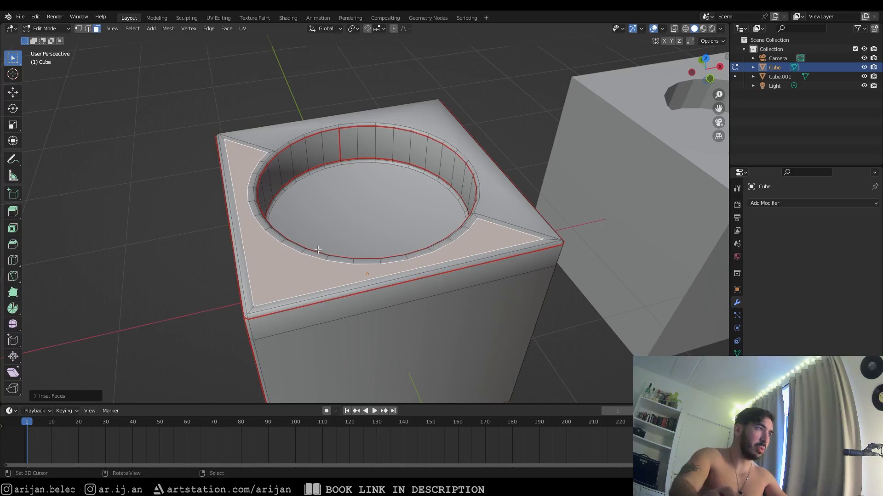
pyautogui.hotkey('shift', 'a')
pyautogui.moveTo(395, 250)
pyautogui.click(467, 264)
pyautogui.press('s')
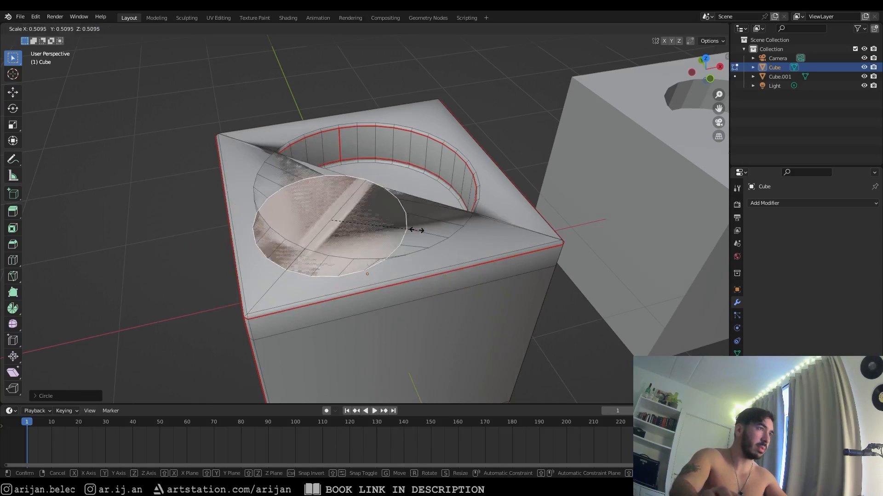
pyautogui.rightClick(339, 233)
pyautogui.hotkey('ctrl', 'z')
pyautogui.hotkey('ctrl', 'z')
# - Clear the selection and connect the Boolean-cut cube's front-left top corner vertex to a nearby recess rim vertex
pyautogui.moveTo(452, 228); pyautogui.dragTo(387, 264, button='middle')
pyautogui.scroll(-2, 407, 262)
pyautogui.press('a')
pyautogui.hotkey('alt', 'a')
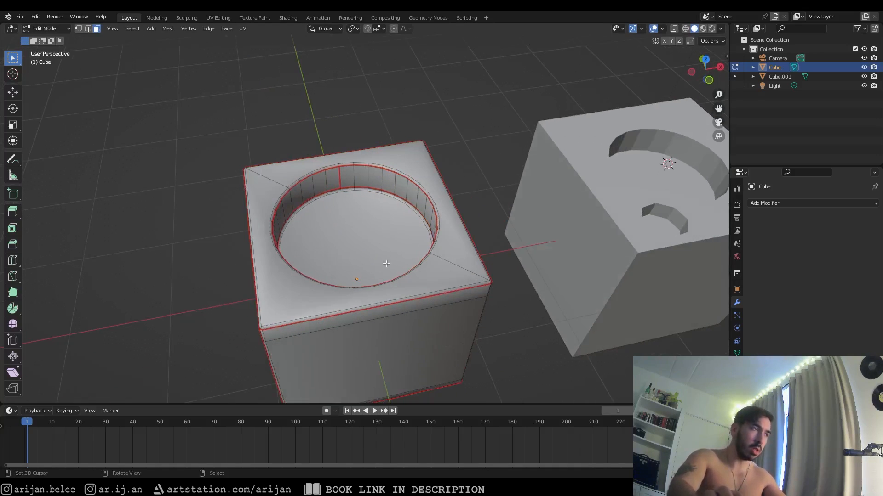
pyautogui.rightClick(263, 326)
pyautogui.keyDown('shift'); pyautogui.moveTo(285, 316); pyautogui.dragTo(350, 282, button='middle'); pyautogui.keyUp('shift')
pyautogui.scroll(2, 360, 282)
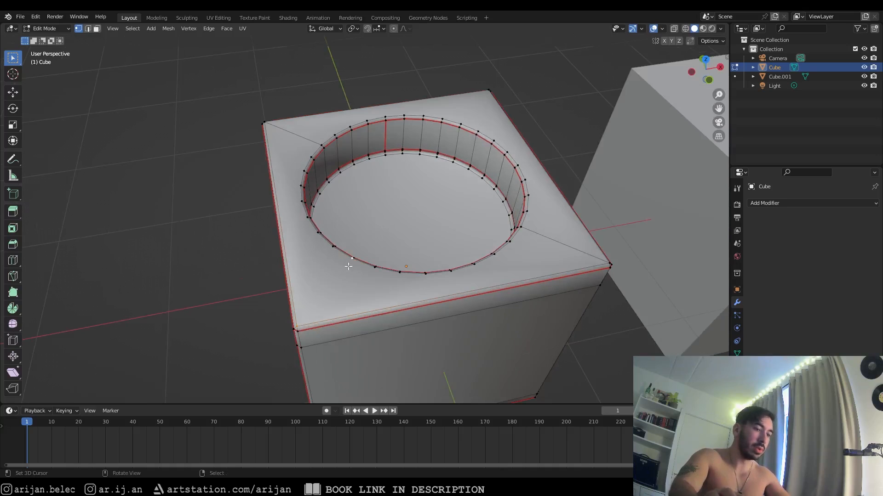
# - Add a vertical loop cut to the Boolean-cut cube's front side and connect its top vertex to the recess rim
pyautogui.hotkey('ctrl', 'r')
pyautogui.click(432, 306)
pyautogui.click(382, 322)
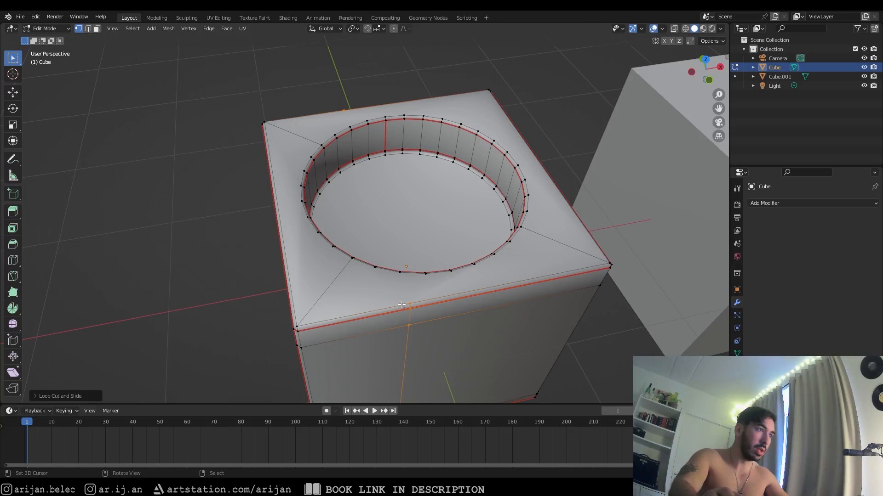
pyautogui.rightClick(403, 305)
# - Inset the newly separated face at the Boolean-cut cube's front-left corner and return to Object Mode
pyautogui.press('3')
pyautogui.click(368, 289)
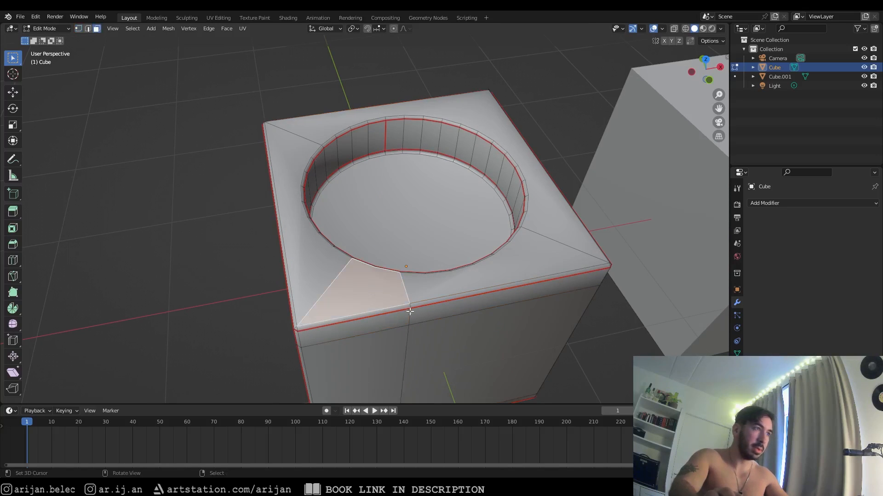
pyautogui.press('i')
pyautogui.click(438, 331)
pyautogui.moveTo(438, 332); pyautogui.dragTo(399, 308, button='middle')
pyautogui.scroll(-2, 345, 285)
pyautogui.press('Tab')
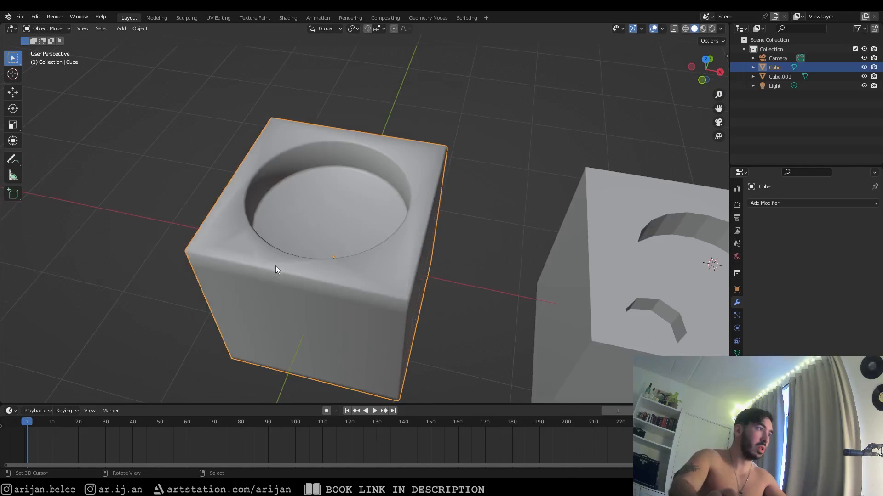
# - Examine the topology and shading around the inset corner of the Boolean-cut cube from different angles
pyautogui.press('Tab')
pyautogui.moveTo(276, 266); pyautogui.dragTo(297, 250, button='middle')
pyautogui.moveTo(446, 201); pyautogui.dragTo(492, 153, button='middle')
pyautogui.press('Tab')
pyautogui.press('Tab')
pyautogui.scroll(2, 394, 181)
pyautogui.moveTo(345, 217); pyautogui.dragTo(406, 209, button='middle')
# - Try insetting the remaining n-gon on the Boolean-cut cube's top, shrinking it and moving it horizontally toward the corner
pyautogui.click(406, 210)
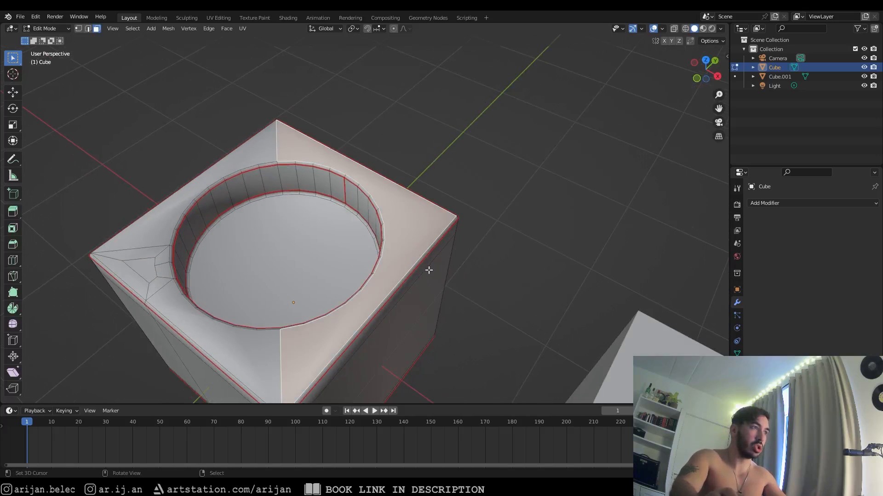
pyautogui.press('i')
pyautogui.click(452, 303)
pyautogui.press('s')
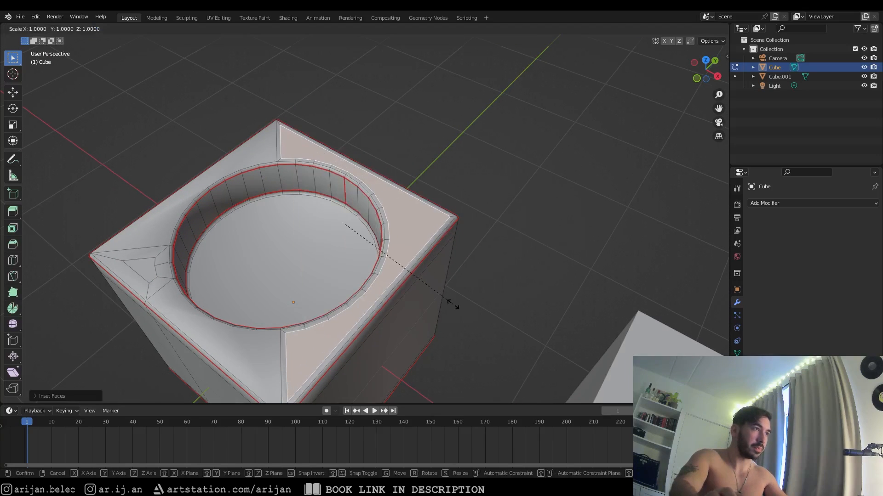
pyautogui.hotkey('shift', 'z')
pyautogui.click(394, 253)
pyautogui.press('g')
pyautogui.hotkey('shift', 'z')
pyautogui.click(456, 251)
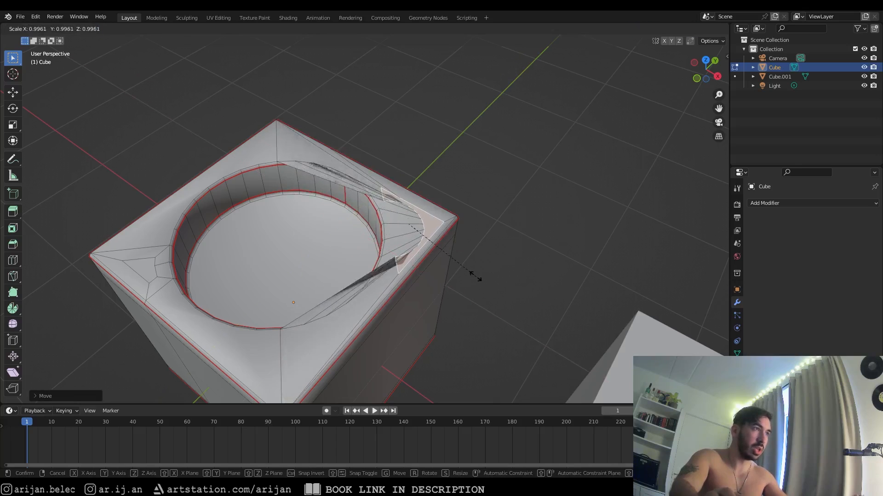
# - Try to reshape the shrunken n-gon into a circle and rotate it about the Z axis
pyautogui.rightClick(441, 251)
pyautogui.click(489, 269)
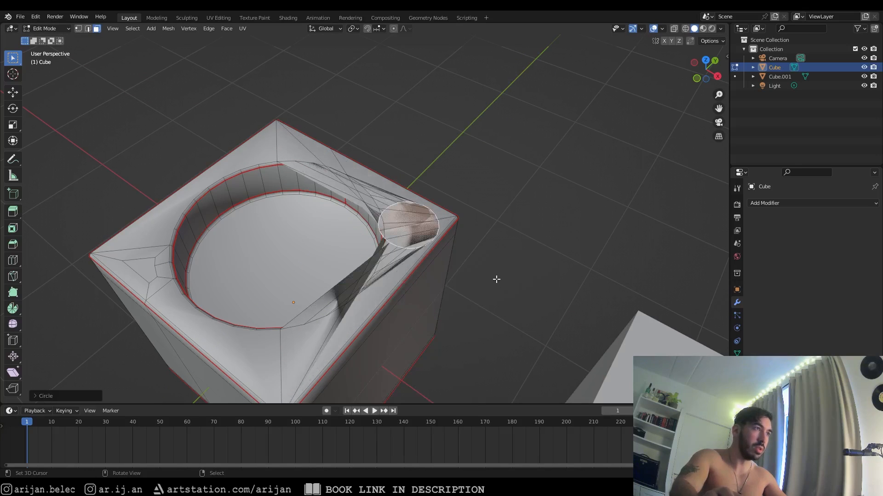
pyautogui.press('r')
pyautogui.press('z')
pyautogui.rightClick(397, 309)
# - Undo the circle, move, scale and inset edits on the n-gon and return to Object Mode
pyautogui.hotkey('ctrl', 'z')
pyautogui.hotkey('ctrl', 'z')
pyautogui.hotkey('ctrl', 'z')
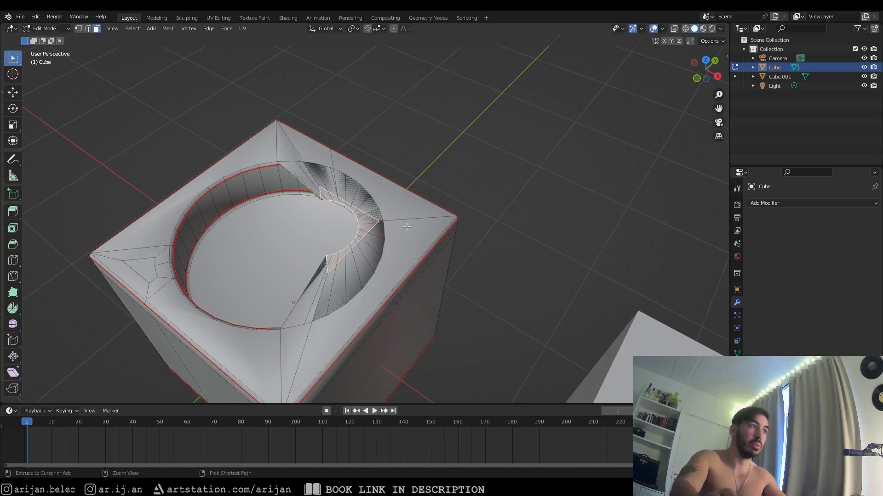
pyautogui.hotkey('ctrl', 'z')
pyautogui.hotkey('ctrl', 'z')
pyautogui.press('Tab')
pyautogui.scroll(-3, 433, 216)
pyautogui.moveTo(436, 253); pyautogui.dragTo(465, 252, button='middle')
pyautogui.scroll(-1, 505, 259)
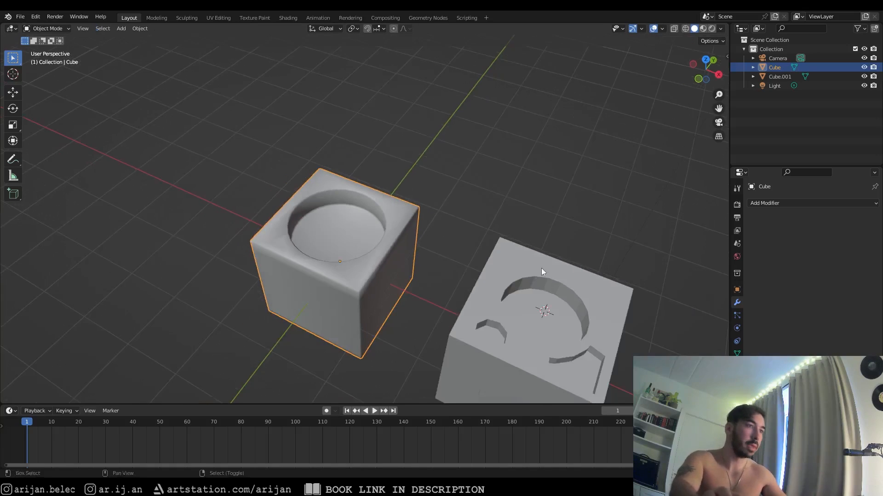
# - Select the clean cube and add a Subdivision Surface modifier to it
pyautogui.scroll(-2, 541, 269)
pyautogui.click(497, 219)
pyautogui.press('Tab')
pyautogui.moveTo(498, 219); pyautogui.dragTo(524, 303, button='middle')
pyautogui.keyDown('shift'); pyautogui.moveTo(470, 258); pyautogui.dragTo(393, 242, button='middle'); pyautogui.keyUp('shift')
pyautogui.scroll(1, 375, 210)
pyautogui.press('Tab')
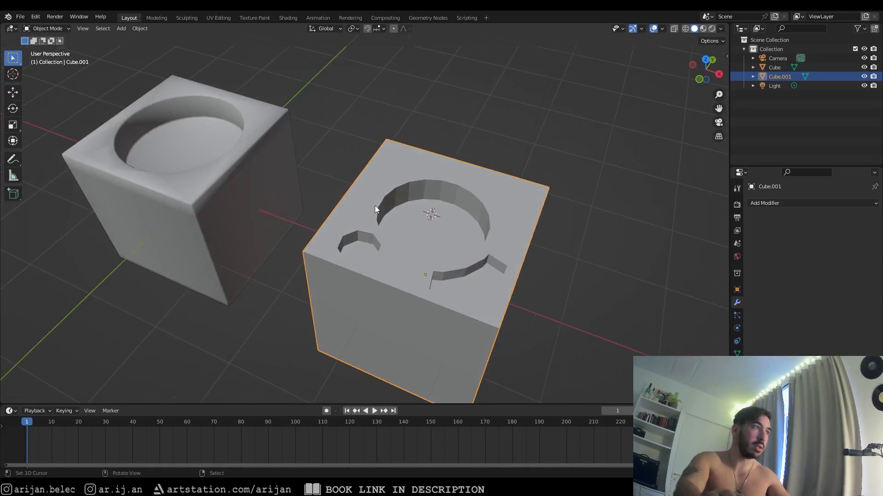
pyautogui.click(777, 203)
pyautogui.click(703, 352)
pyautogui.scroll(3, 429, 270)
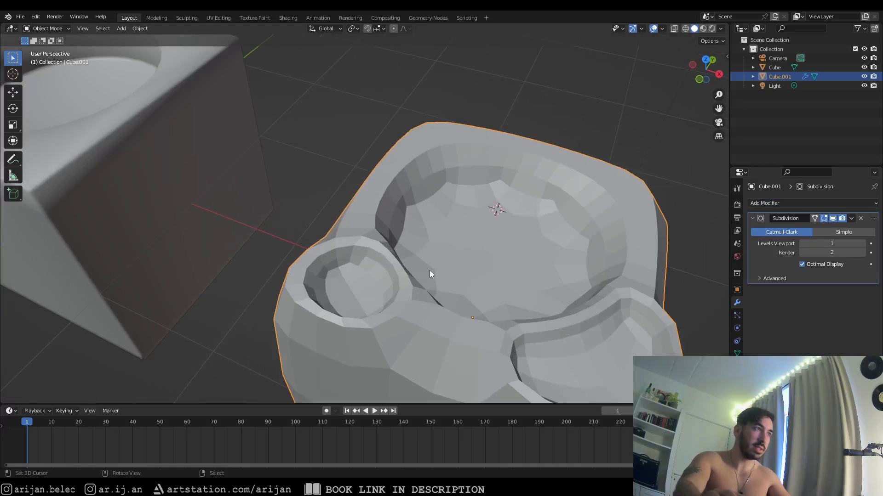
pyautogui.scroll(-3, 429, 274)
# - Add support loop cuts below the clean cube's top edge and around its recess wall, plus one across the radial faces
pyautogui.press('Tab')
pyautogui.hotkey('ctrl', 'r')
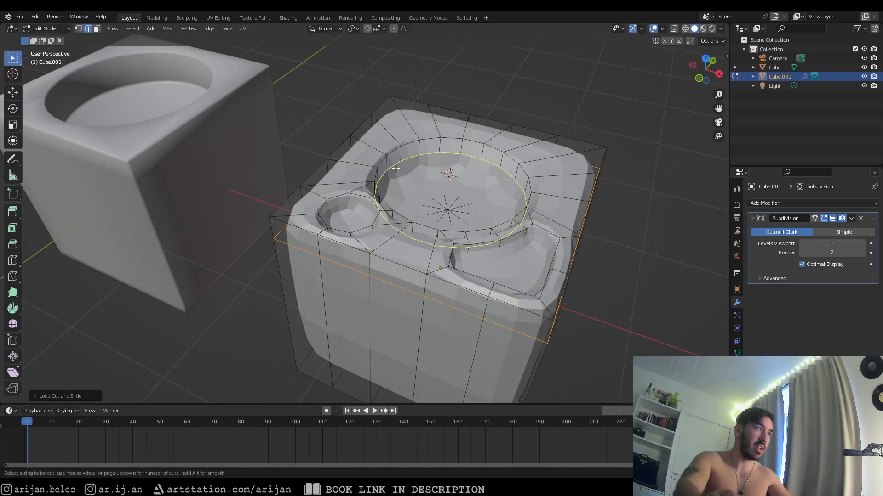
pyautogui.click(526, 234)
pyautogui.rightClick(526, 235)
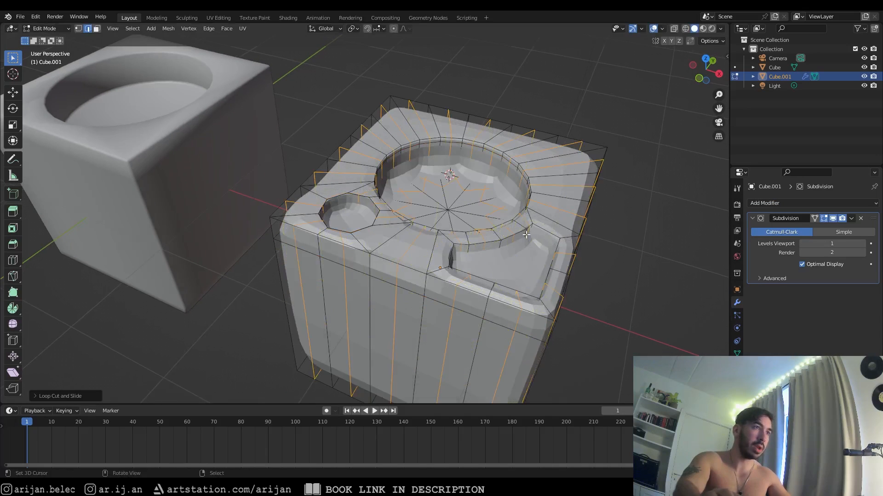
# - Undo the last loop cut across the radial faces of the clean cube and return to Object Mode
pyautogui.click(526, 235)
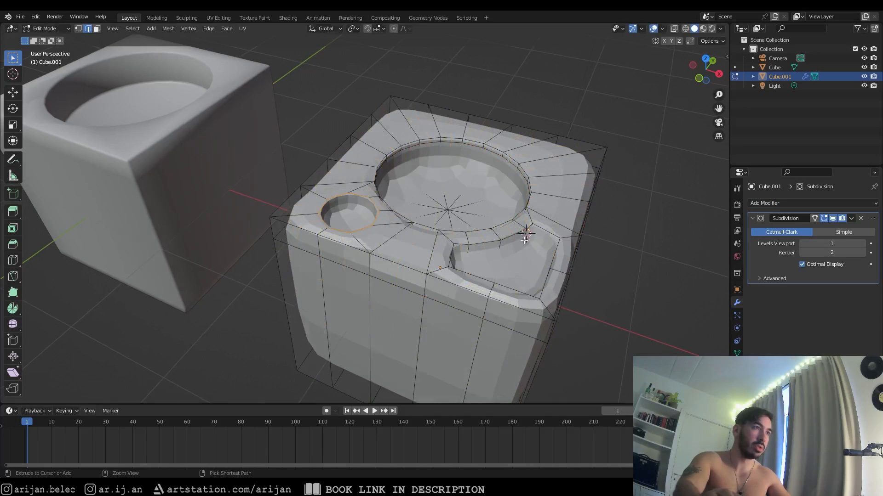
pyautogui.scroll(-2, 462, 253)
pyautogui.click(459, 252)
pyautogui.press('Tab')
pyautogui.scroll(-4, 467, 258)
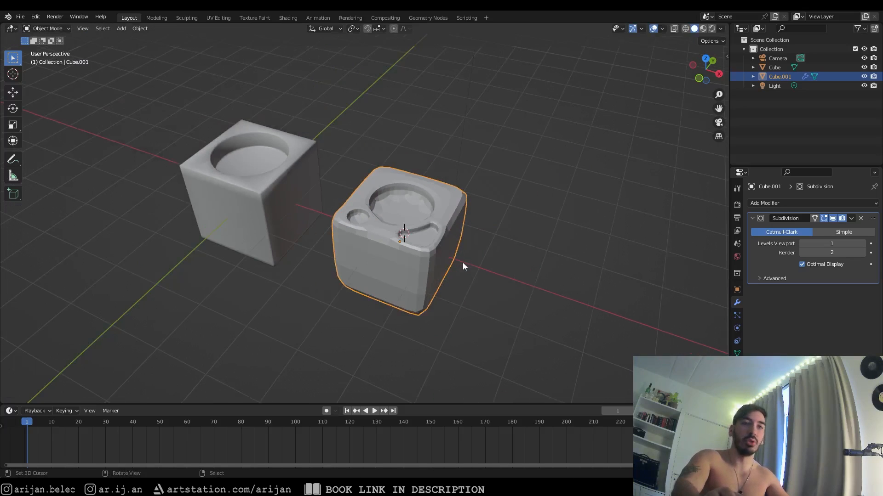
# - Examine both cubes side by side from several angles, comparing their recesses, edges and surface shading
pyautogui.moveTo(463, 263); pyautogui.dragTo(521, 308, button='middle')
pyautogui.moveTo(476, 290); pyautogui.dragTo(524, 263, button='middle')
pyautogui.scroll(3, 482, 290)
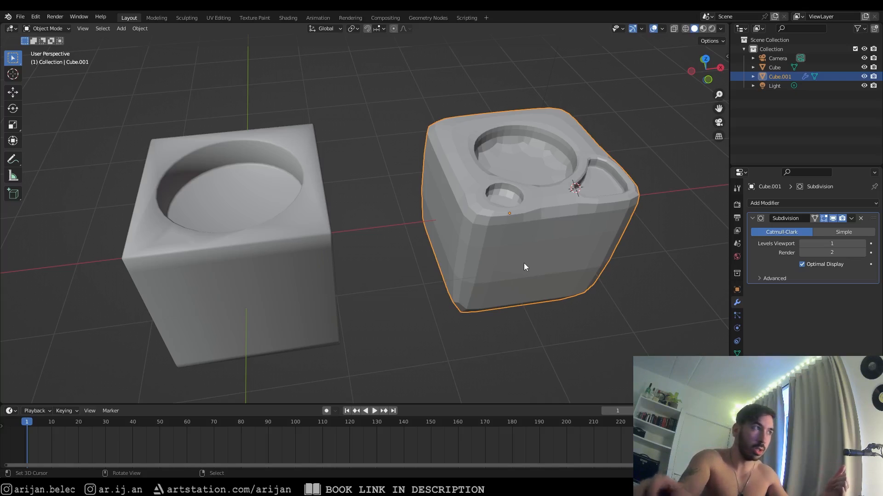
pyautogui.scroll(-5, 526, 268)
pyautogui.moveTo(526, 269); pyautogui.dragTo(335, 222, button='middle')
pyautogui.scroll(2, 336, 218)
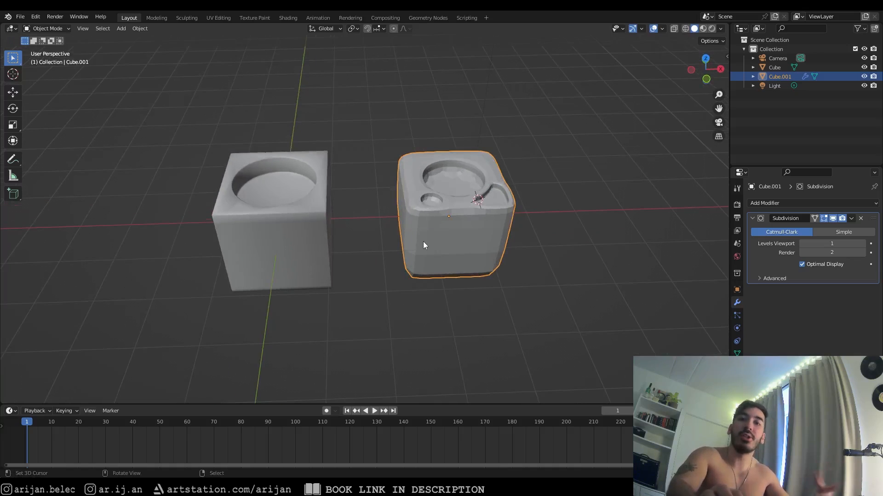
pyautogui.moveTo(437, 242); pyautogui.dragTo(420, 236, button='middle')
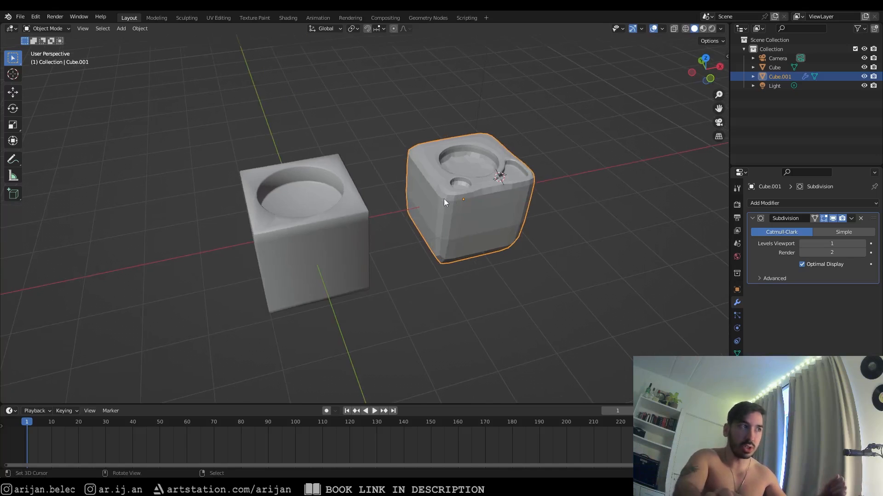
pyautogui.moveTo(444, 203); pyautogui.dragTo(491, 264, button='middle')
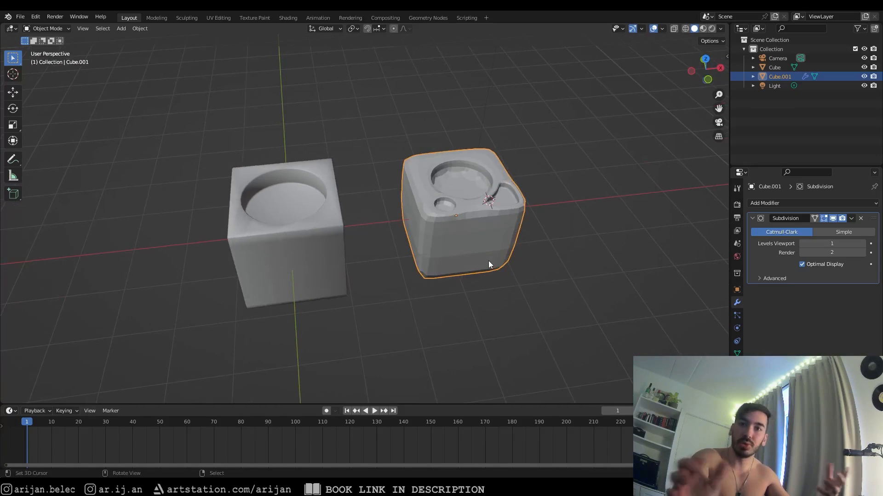